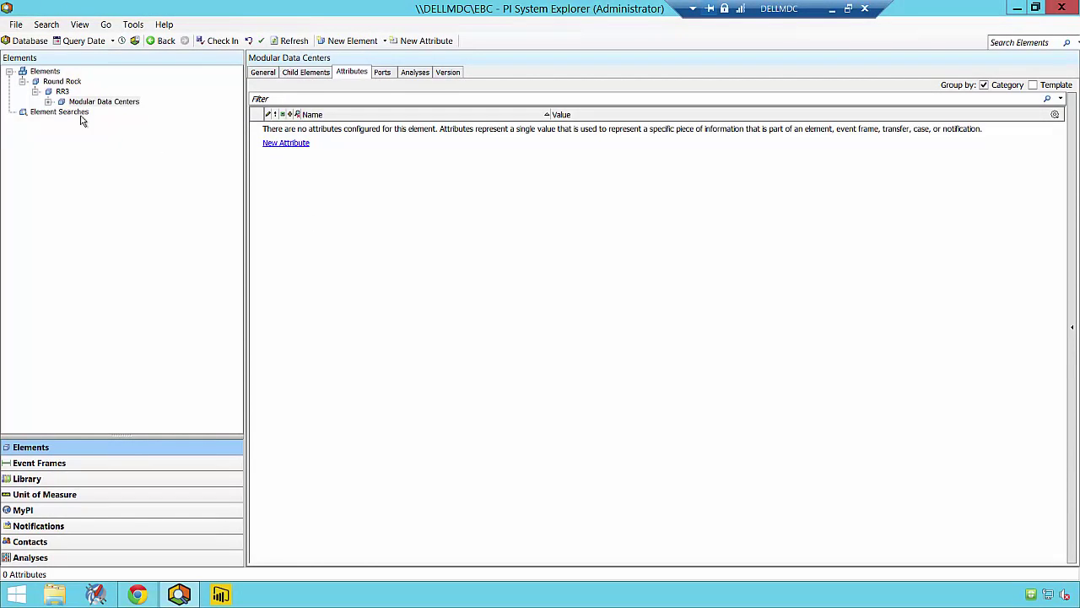
Step: Expand MDC-030's Electrical > Low Voltage tree and view the Air Handling Unit PowerMeter attributes
click(48, 102)
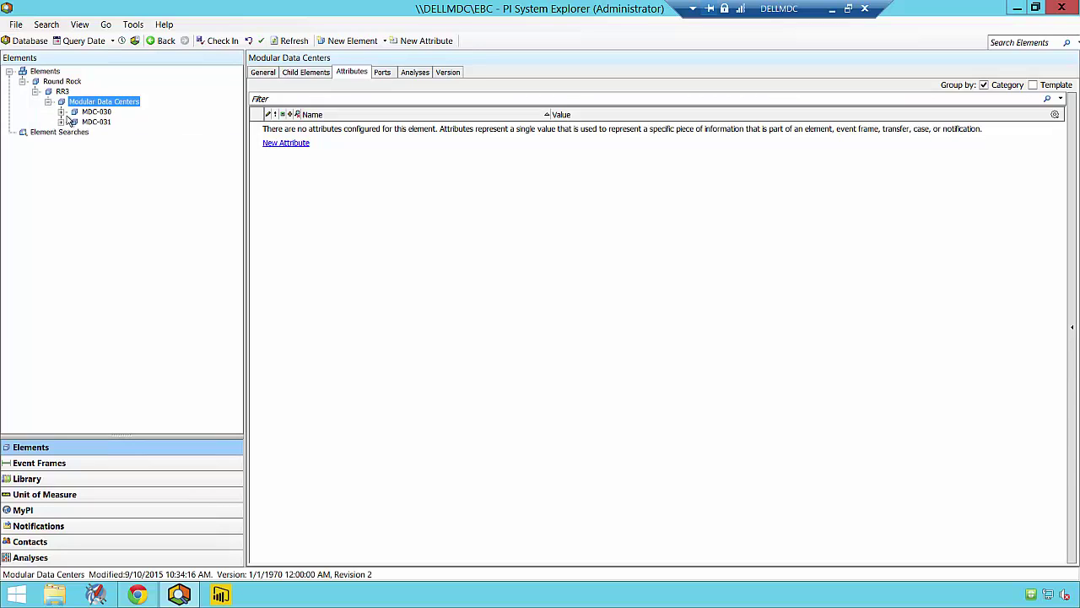
click(61, 112)
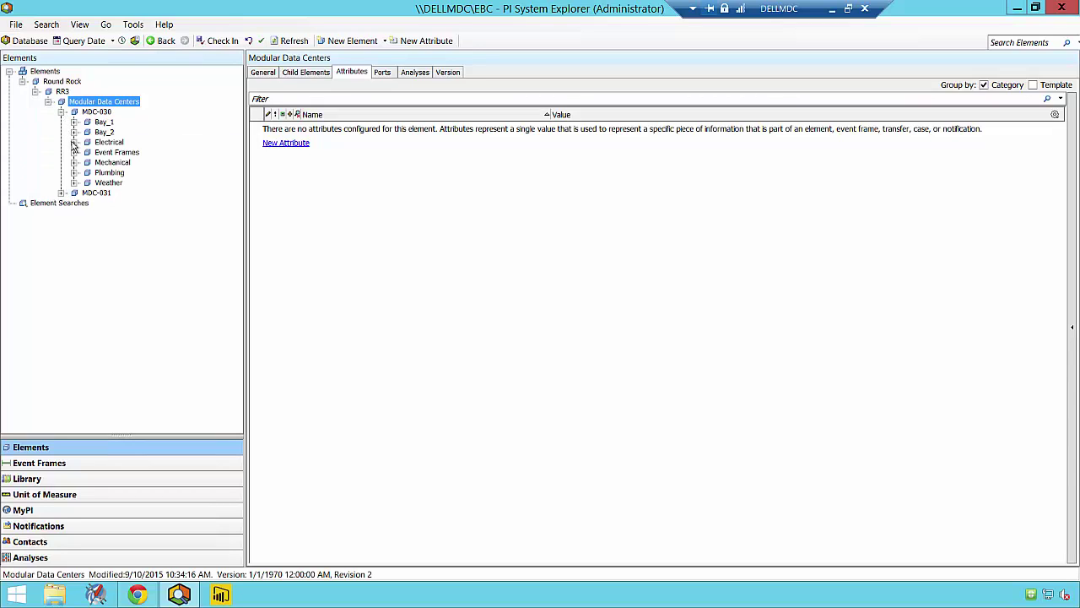
click(74, 142)
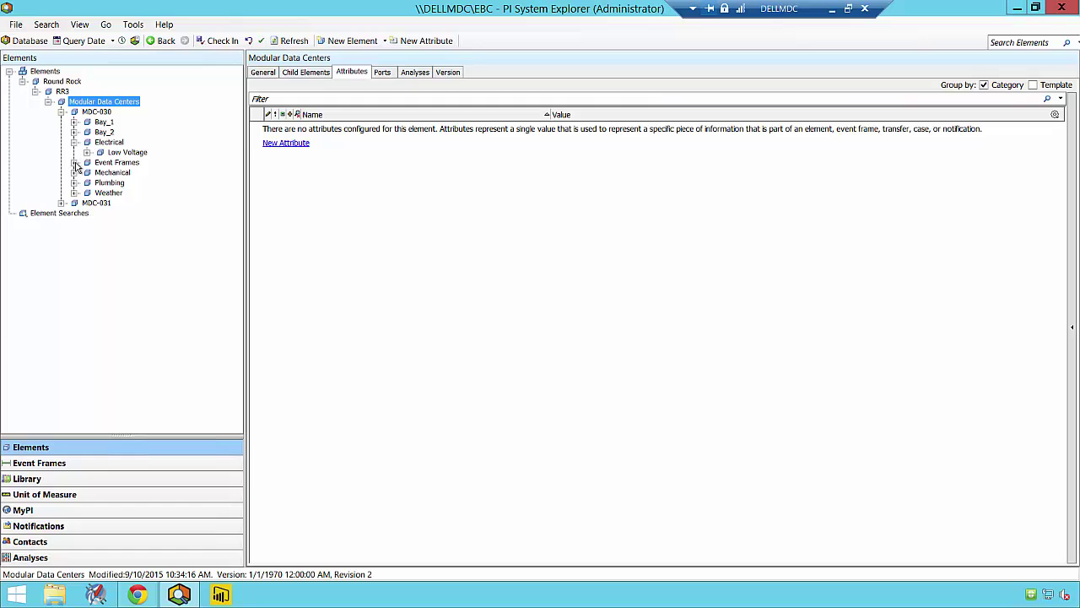
click(74, 163)
click(87, 153)
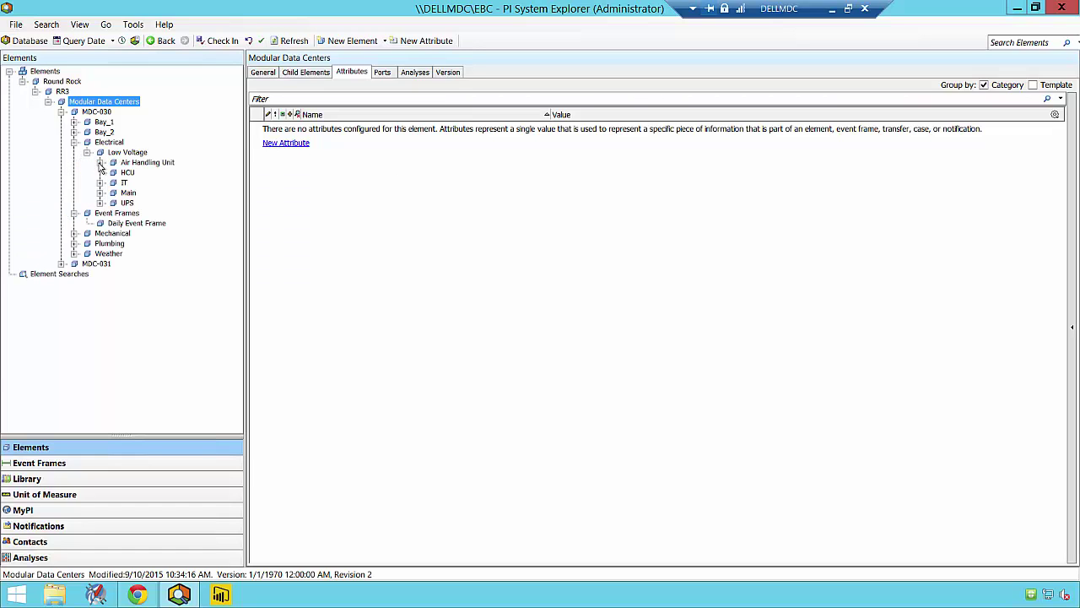
click(100, 162)
click(138, 174)
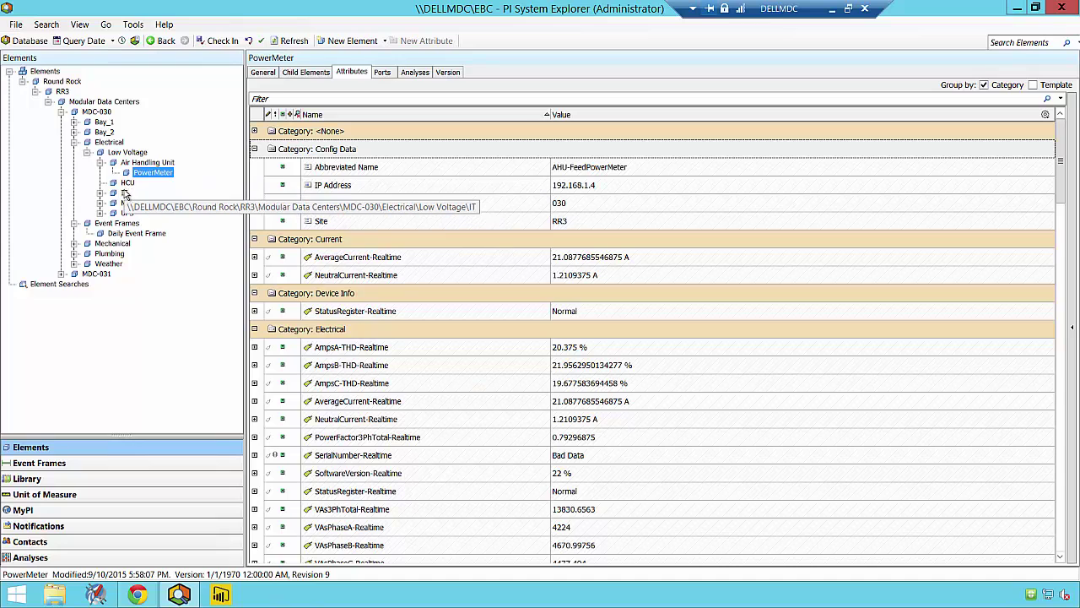
Step: Review the IT element and the IT and Main PowerMeter attributes
click(125, 193)
click(101, 194)
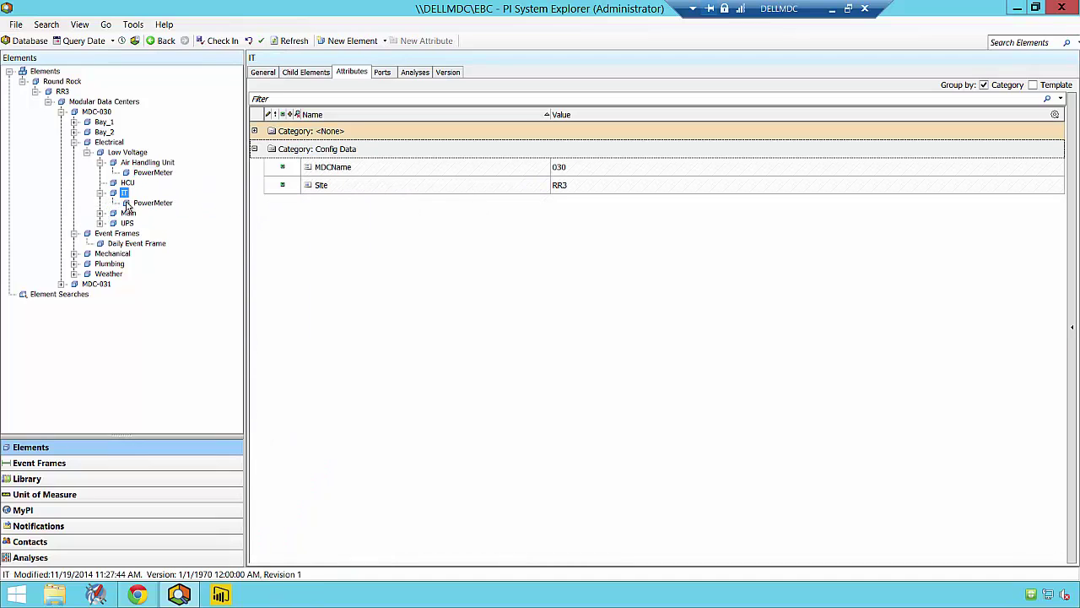
click(142, 204)
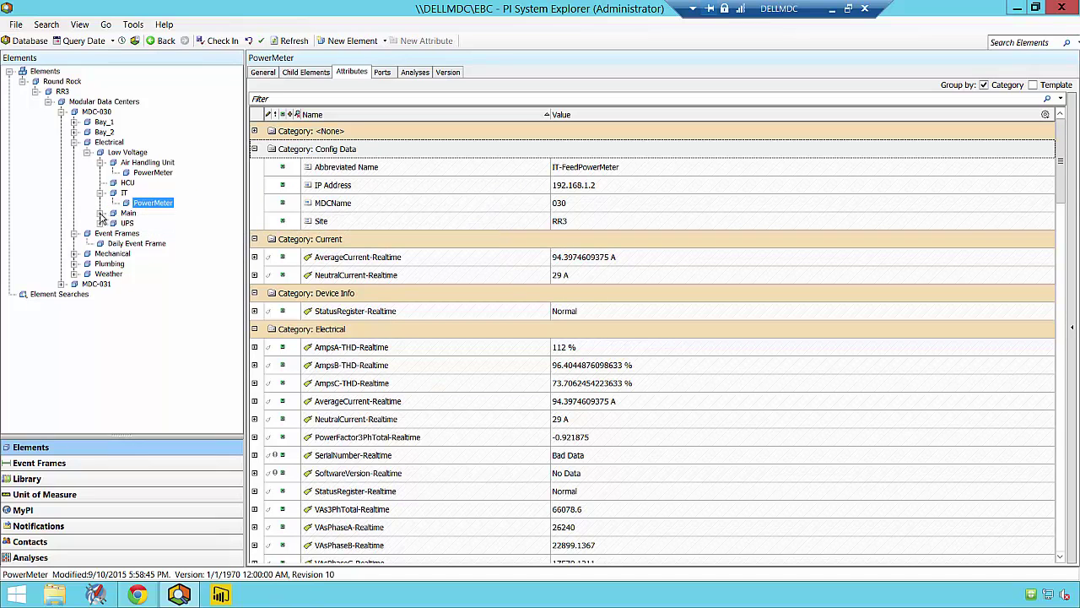
click(100, 213)
click(142, 223)
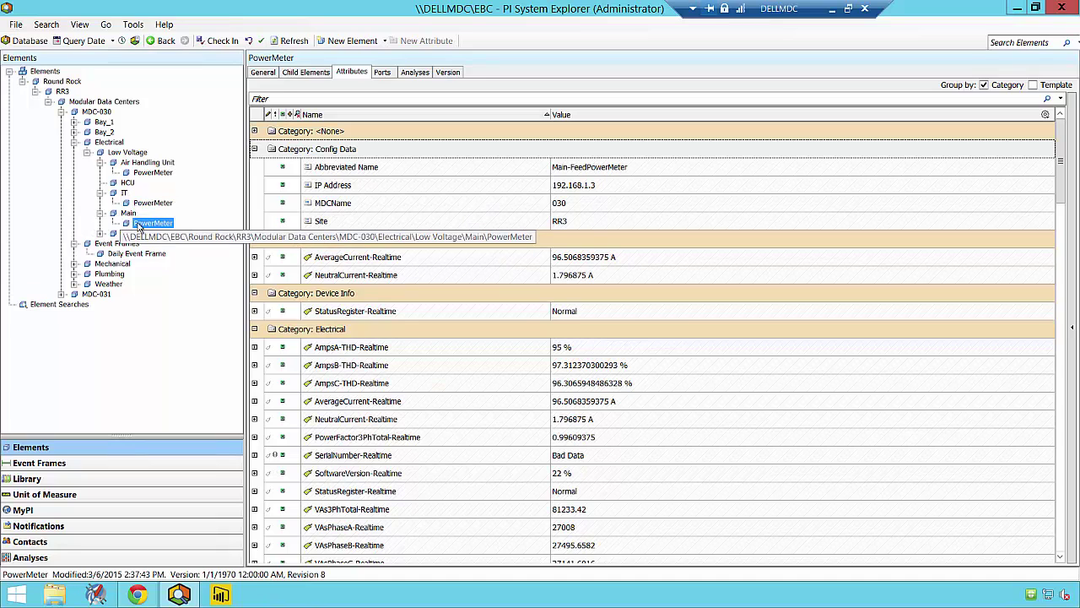
Step: Expand UPS, Mechanical, Plumbing and Air Side, then view Airflow's differential pressure attributes
click(100, 233)
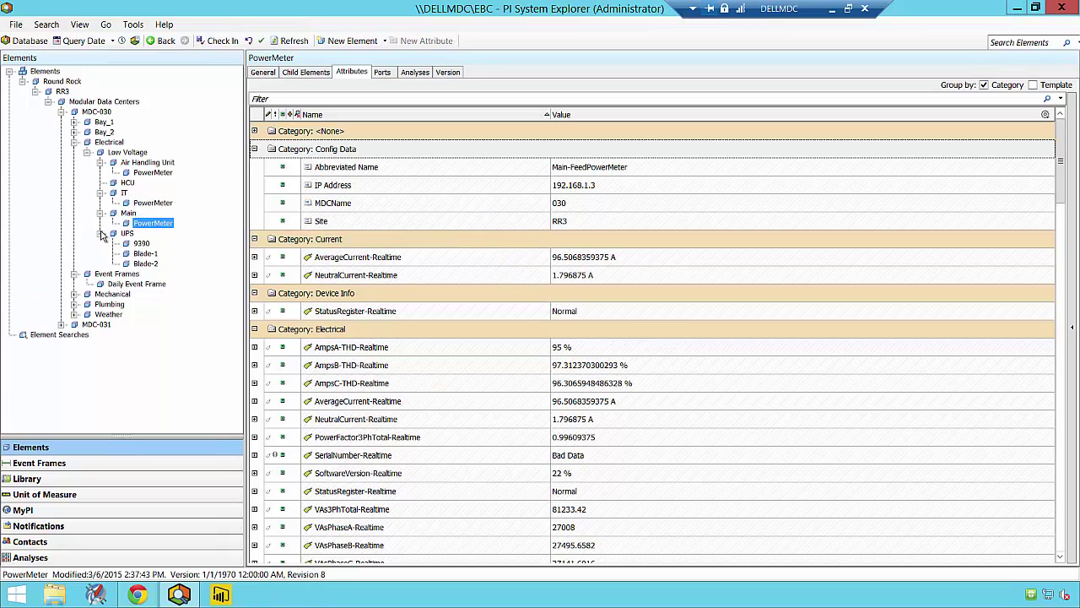
click(75, 294)
click(75, 356)
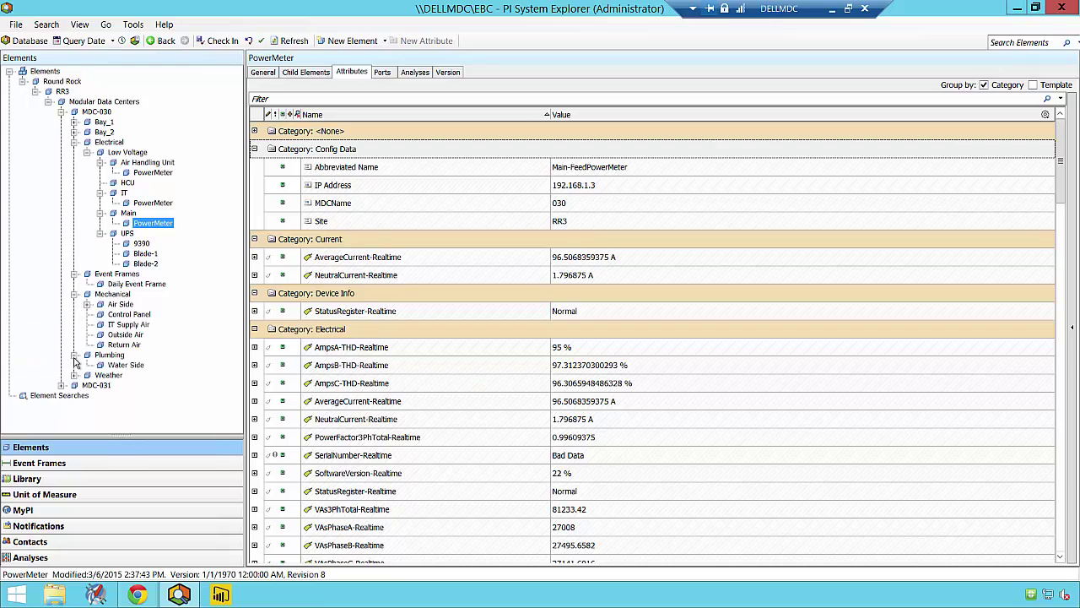
click(88, 303)
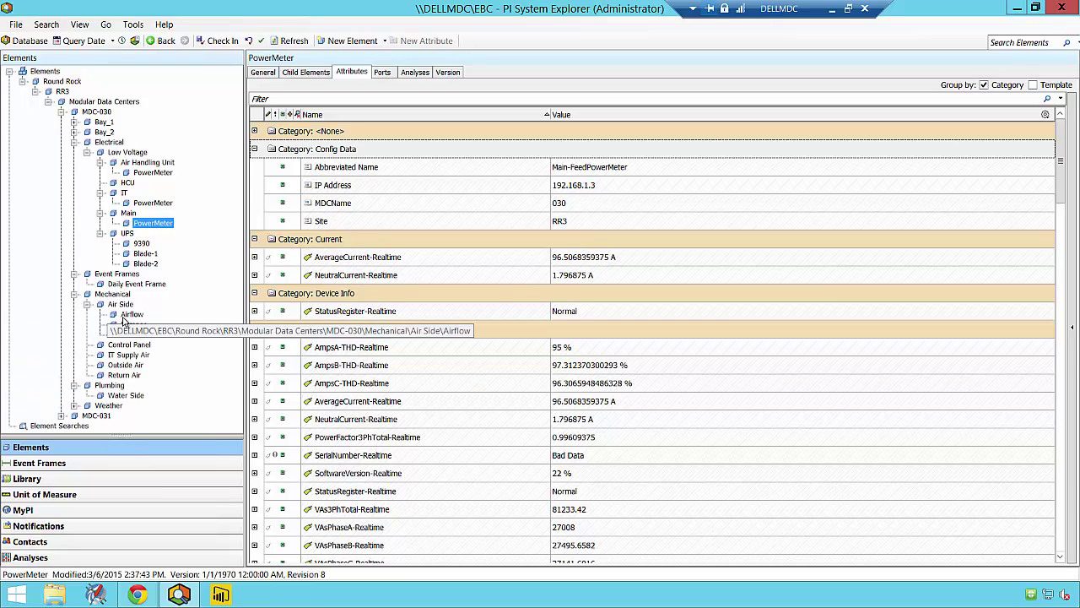
click(125, 316)
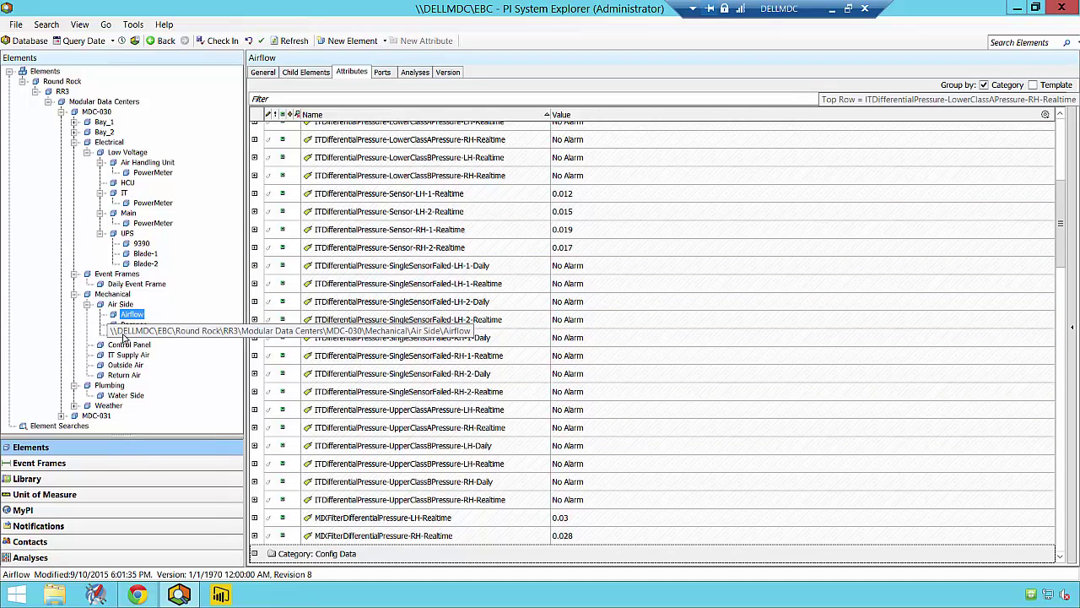
click(137, 595)
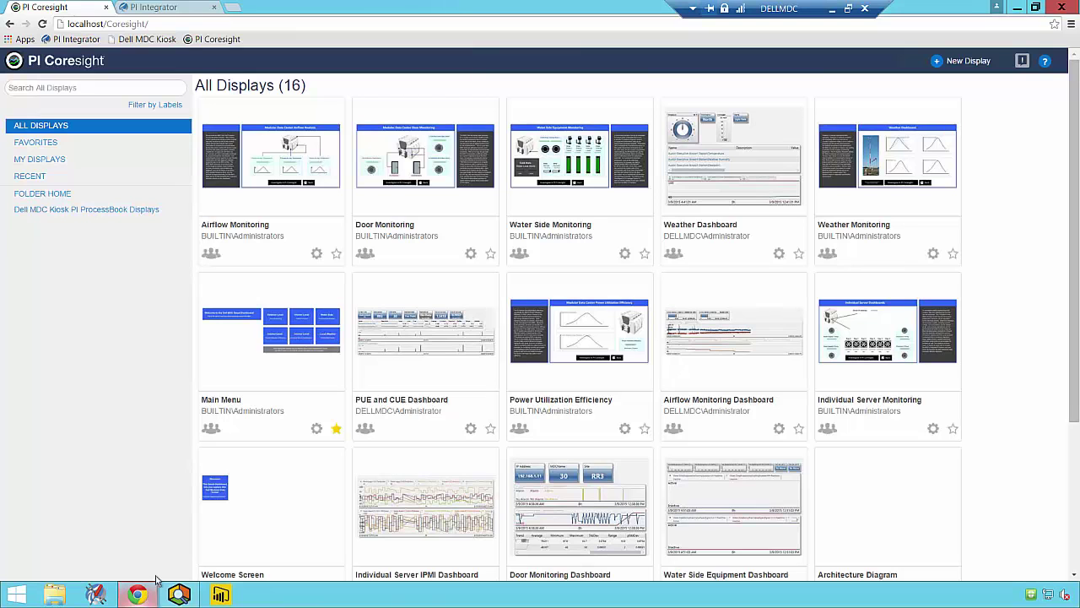
click(285, 185)
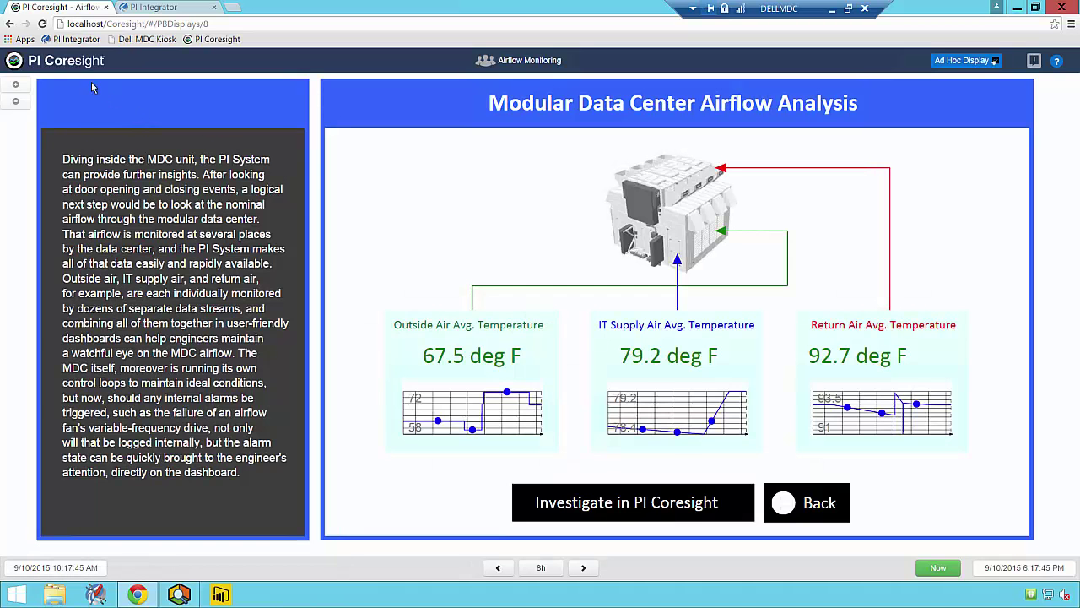
click(78, 71)
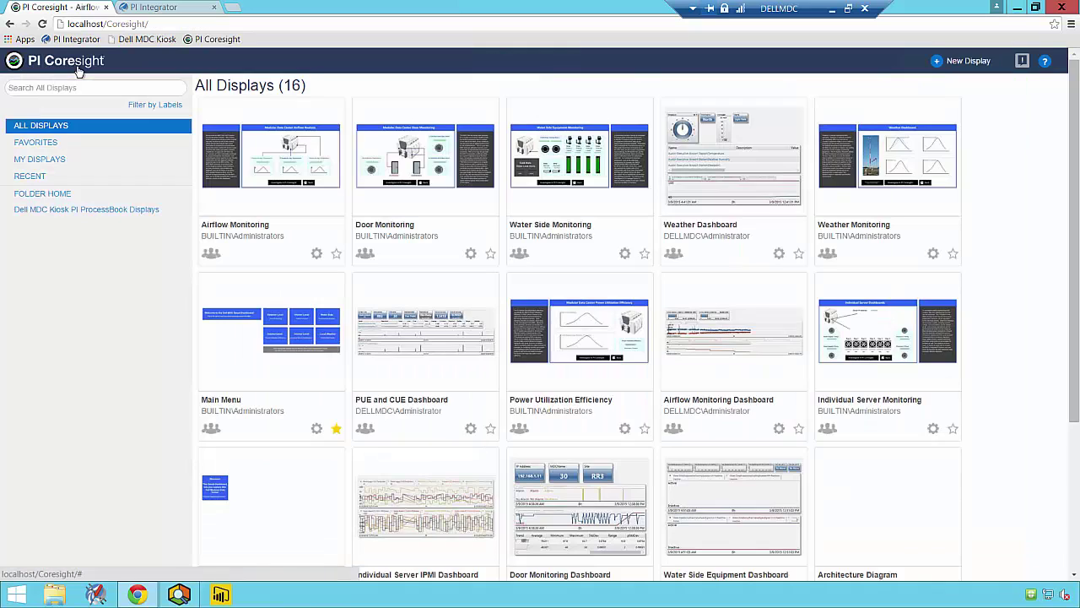
click(394, 167)
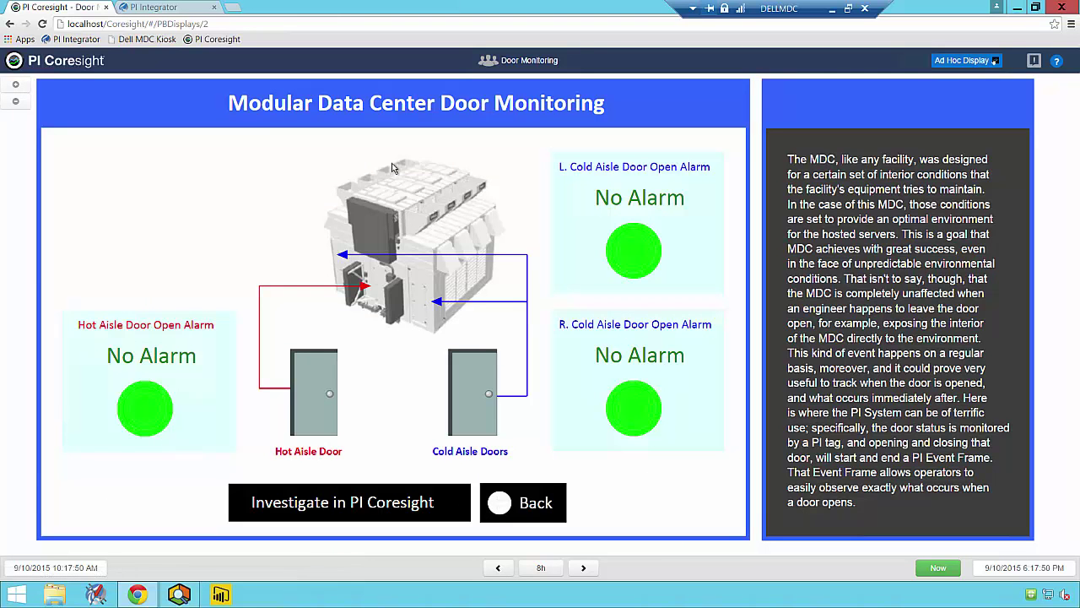
click(91, 71)
click(541, 162)
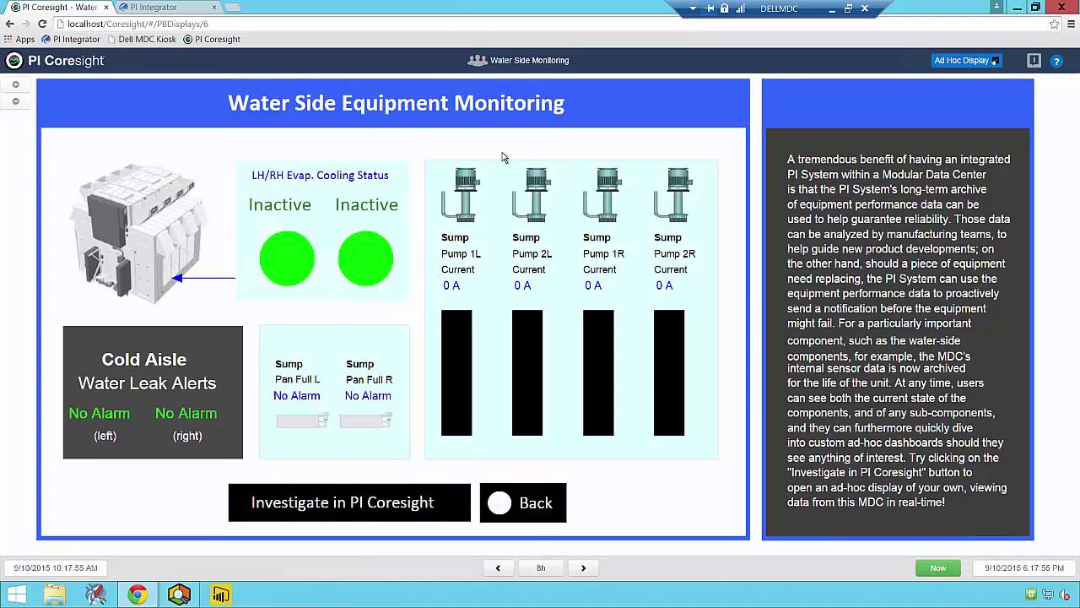
click(92, 68)
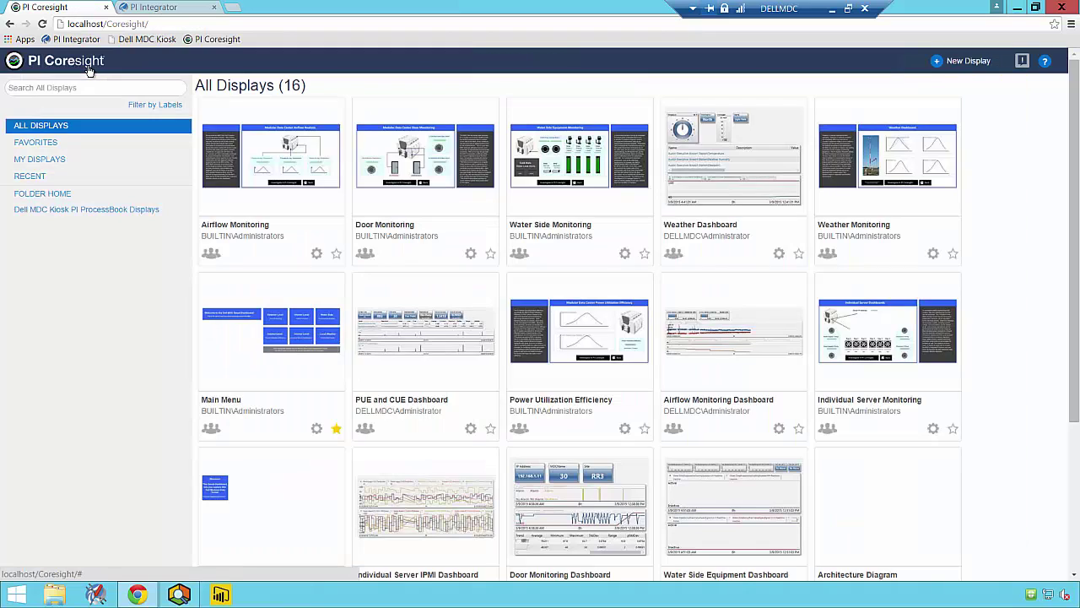
Step: From PI Integrator's My Views page, create the asset view 'Efficiency Asset View 1'
click(148, 8)
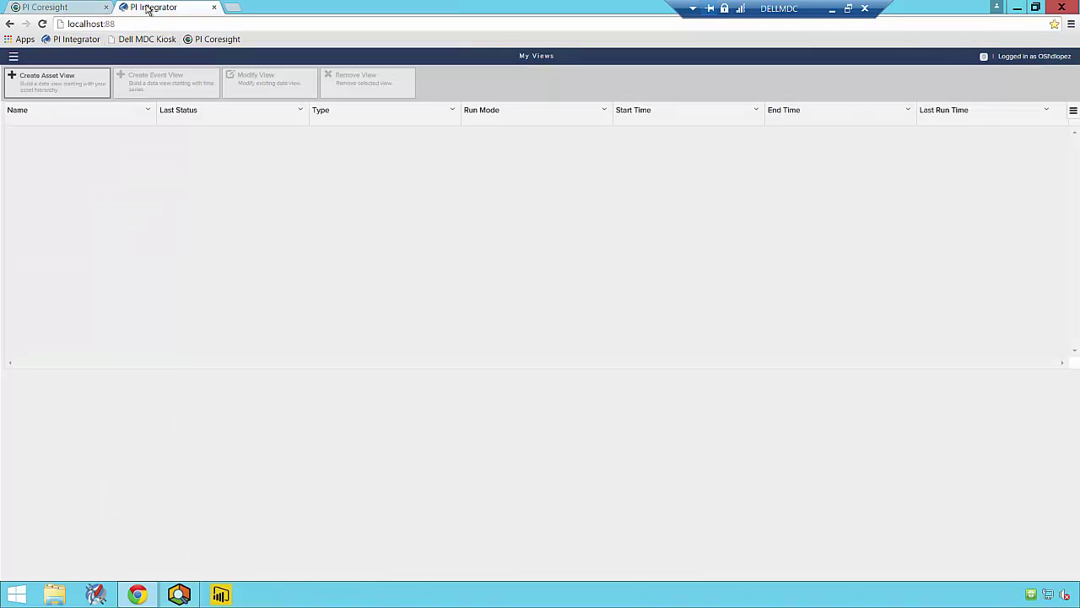
click(82, 82)
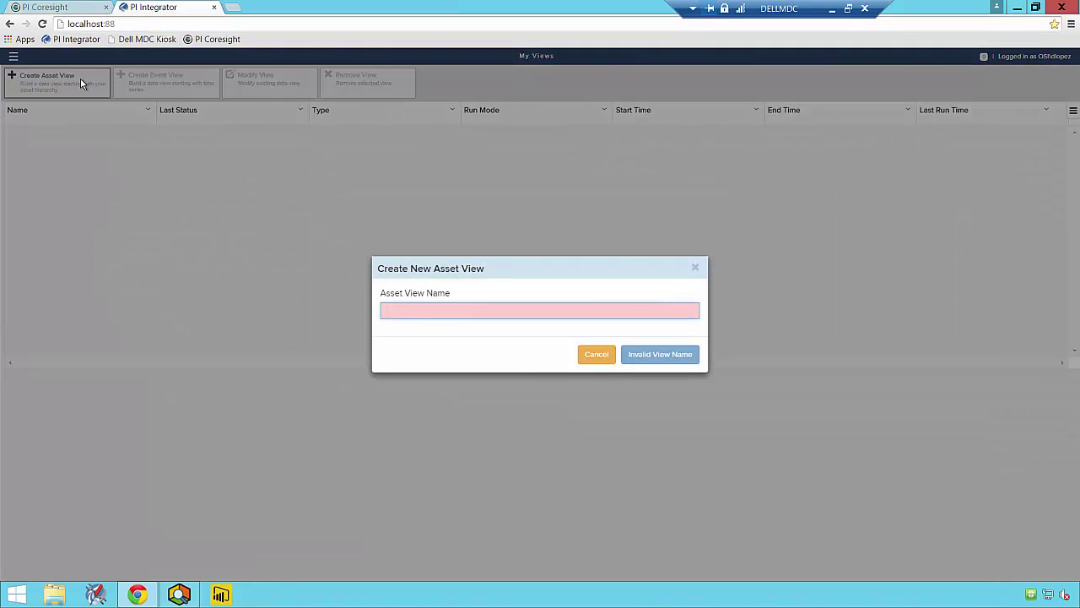
text(Efficiency Asset View 1)
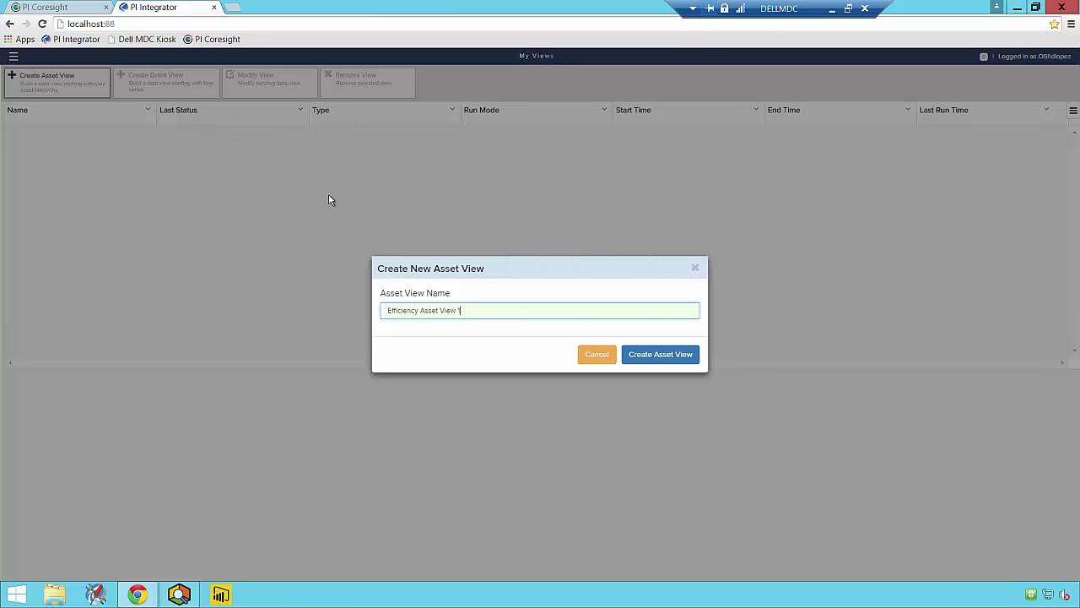
click(646, 355)
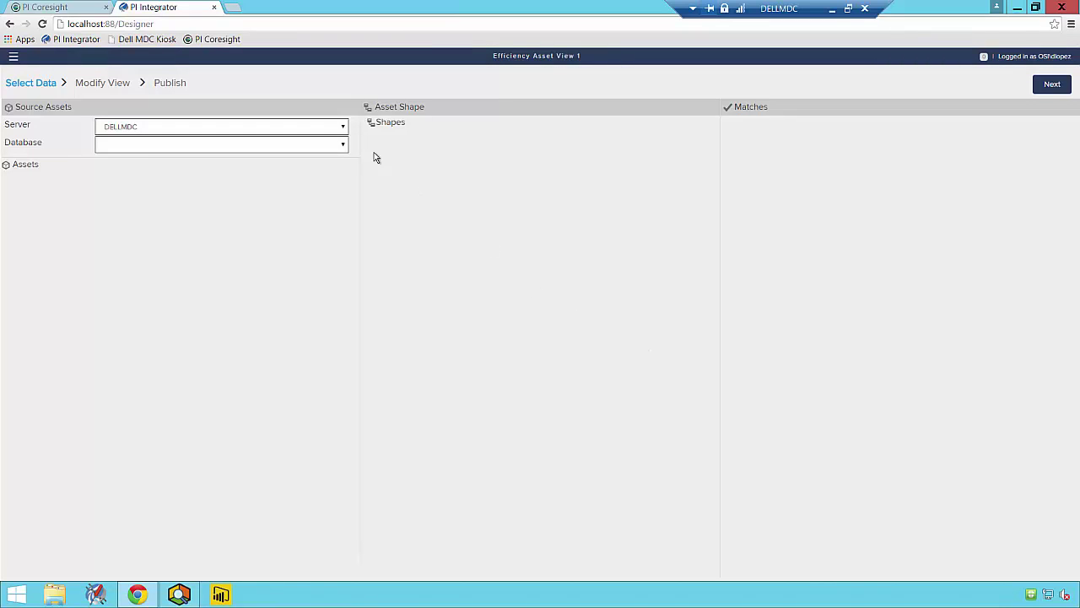
Step: Keep DELLMDC as the server and choose the EBC database as the source
click(343, 129)
click(326, 141)
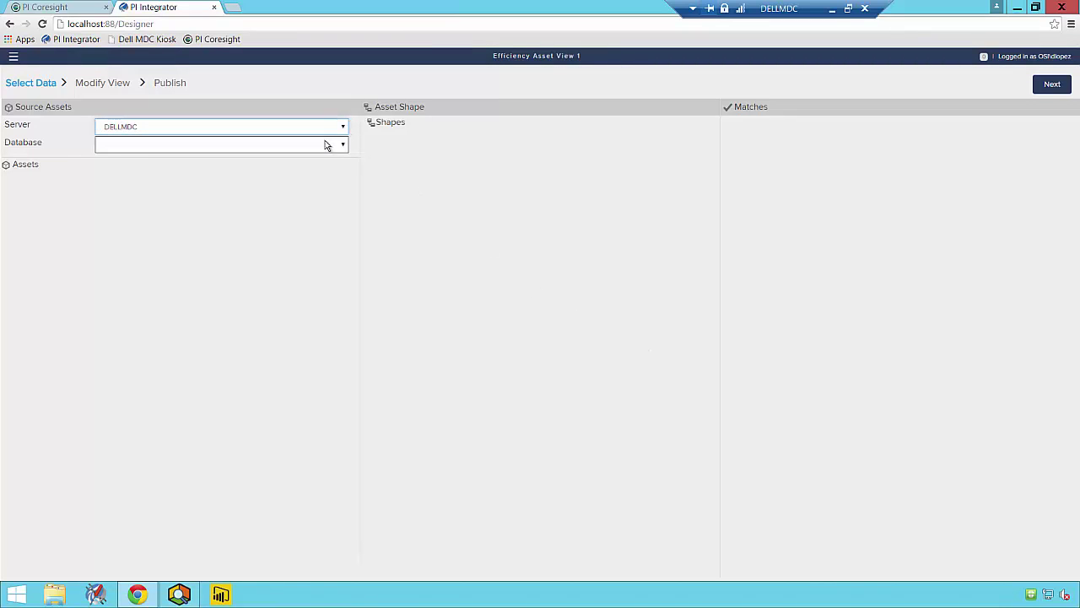
click(326, 144)
click(188, 188)
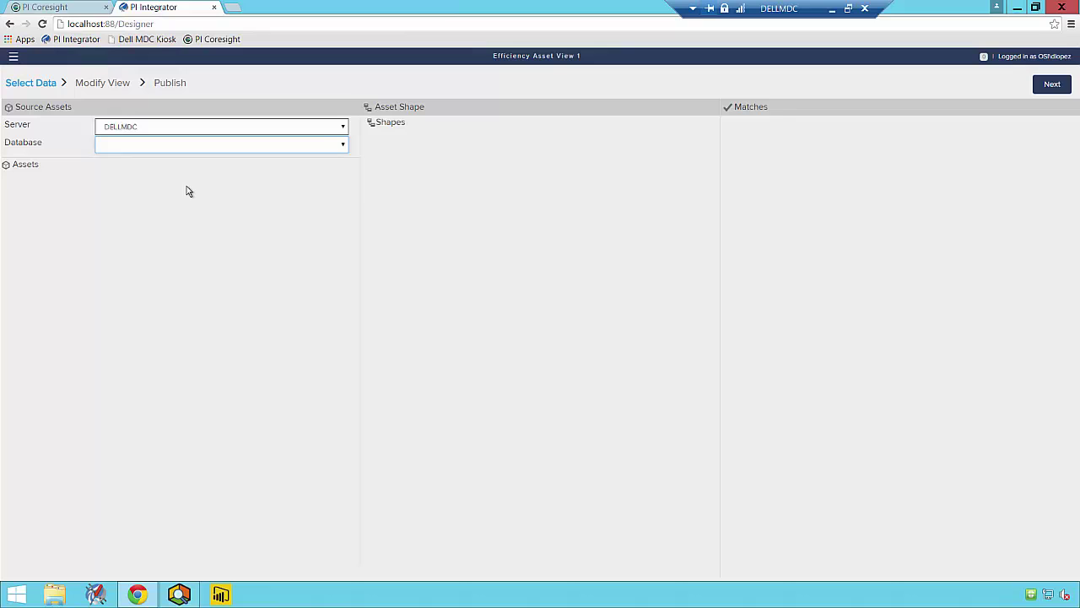
Step: Browse Round Rock > RR3 > Modular Data Centers > MDC-030 > Electrical and show the attribute grouping/sorting options
click(9, 185)
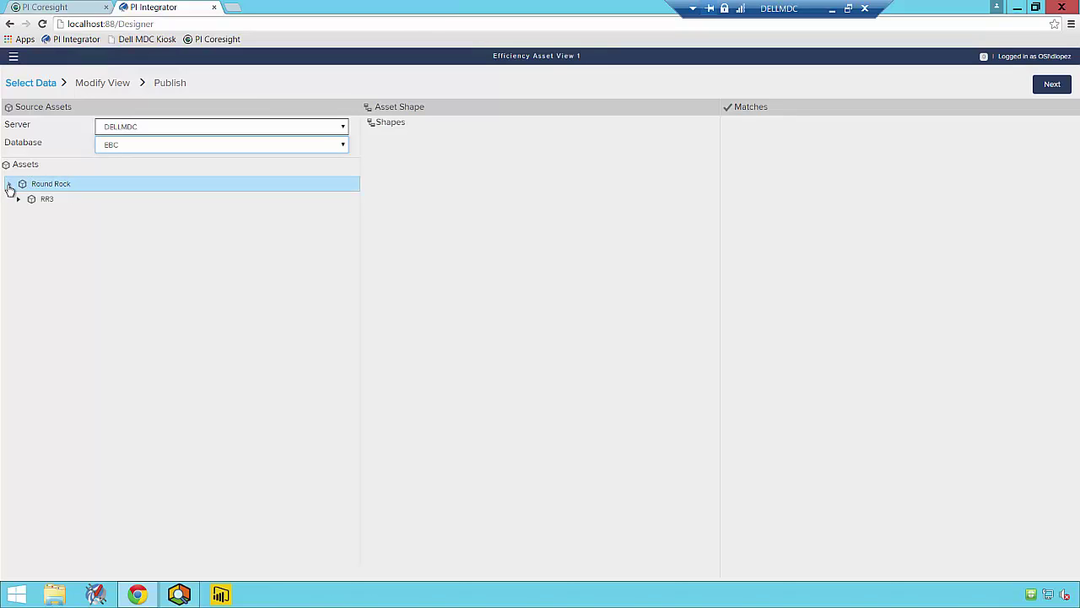
click(18, 200)
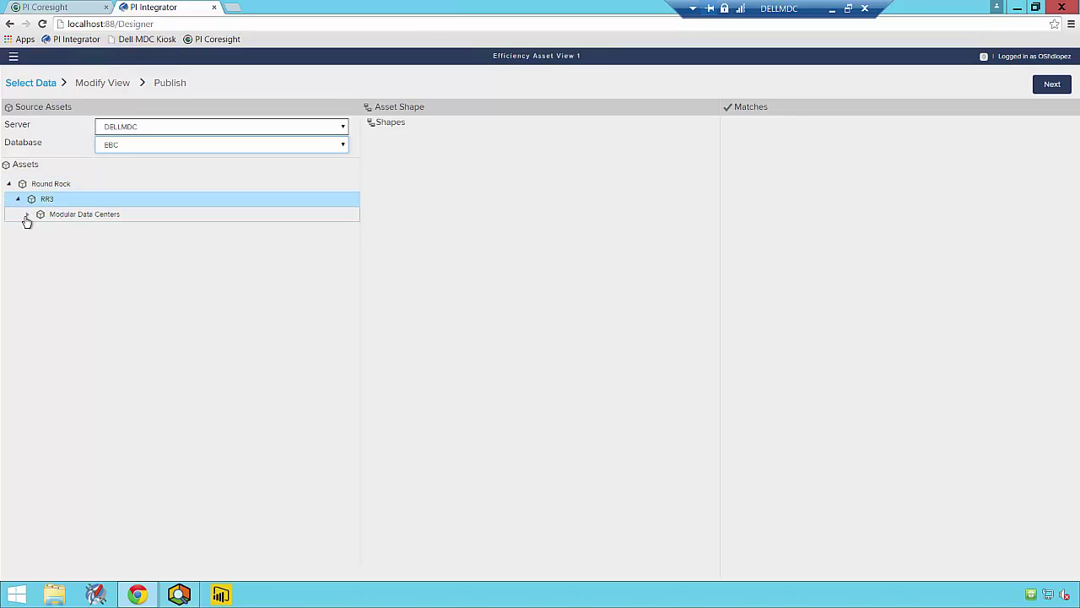
click(27, 215)
click(35, 229)
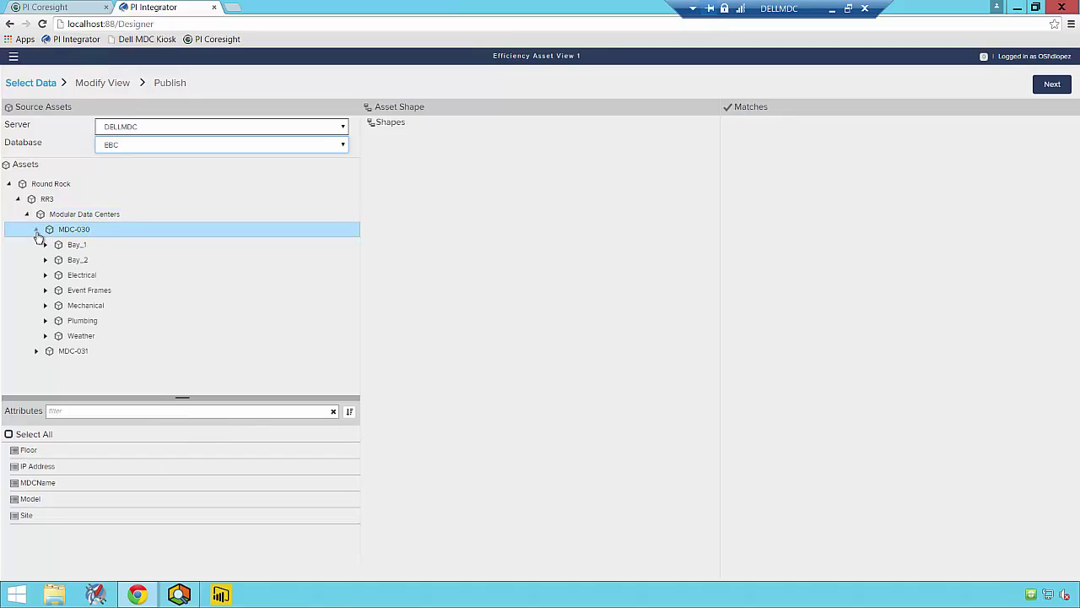
click(75, 274)
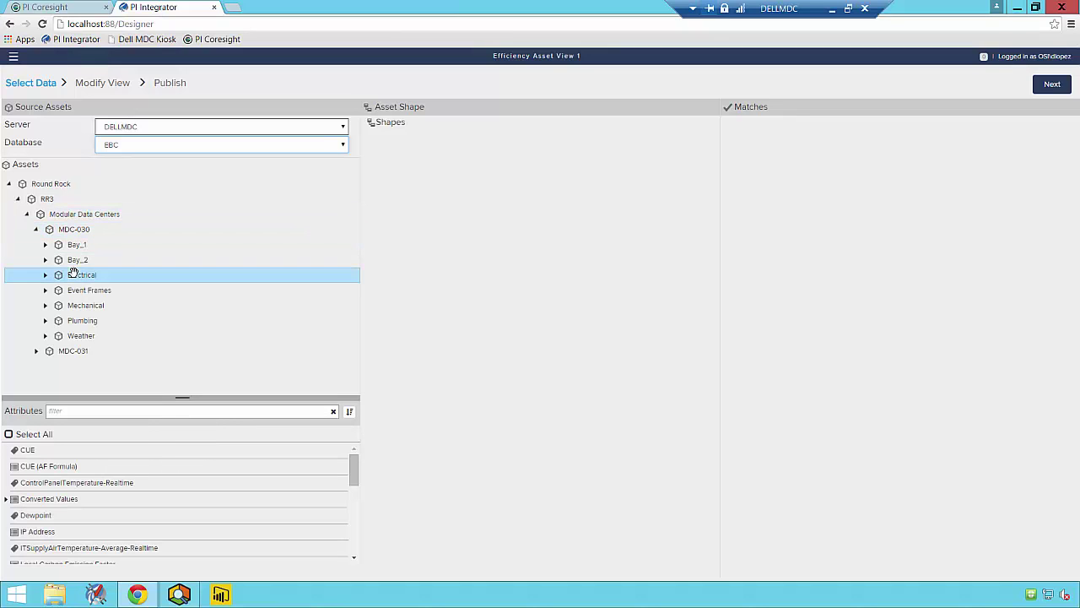
drag(143, 397, 169, 242)
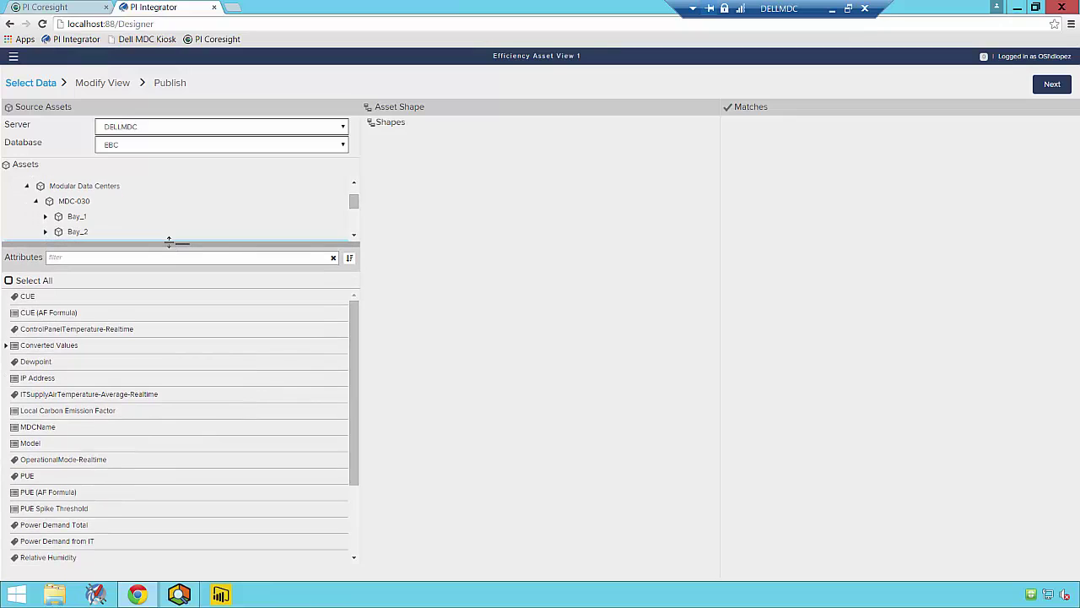
click(350, 260)
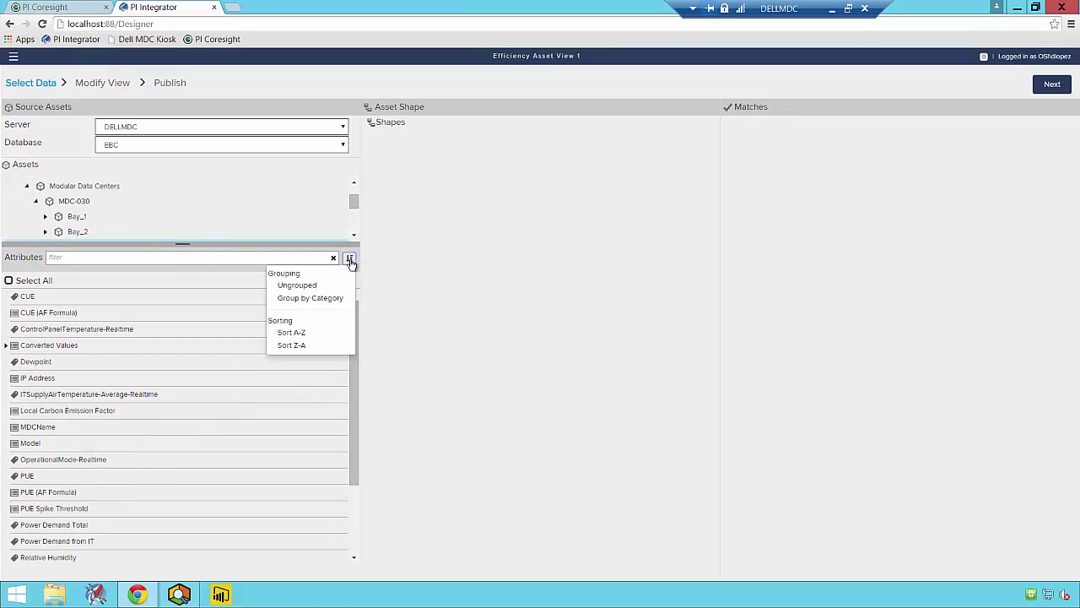
Step: Group attributes by category and add CUE, PUE, Power Demand Total and Power Demand from IT to the shape
click(319, 299)
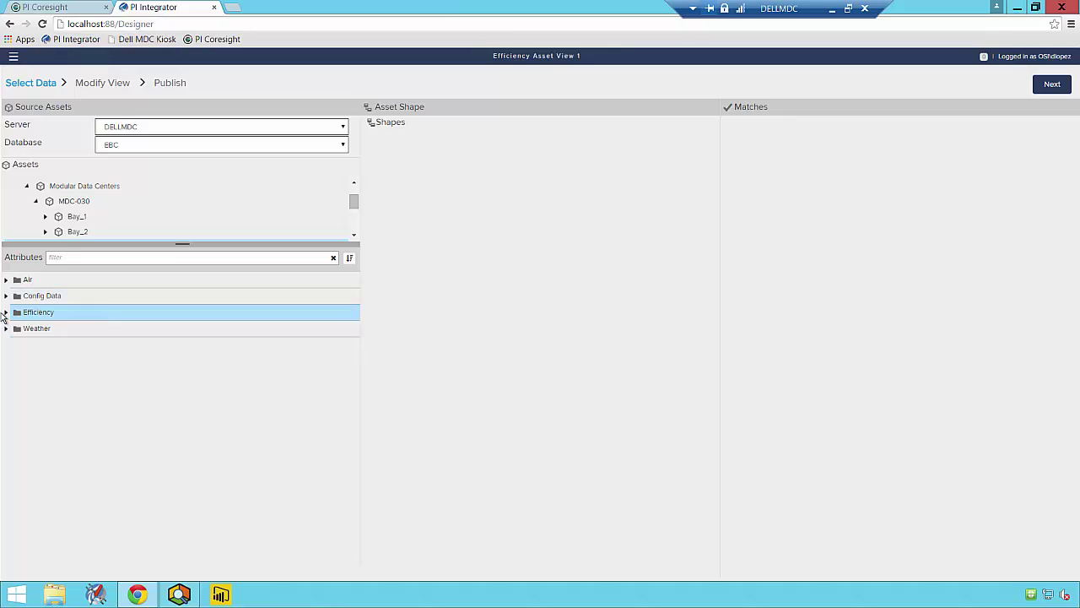
click(7, 312)
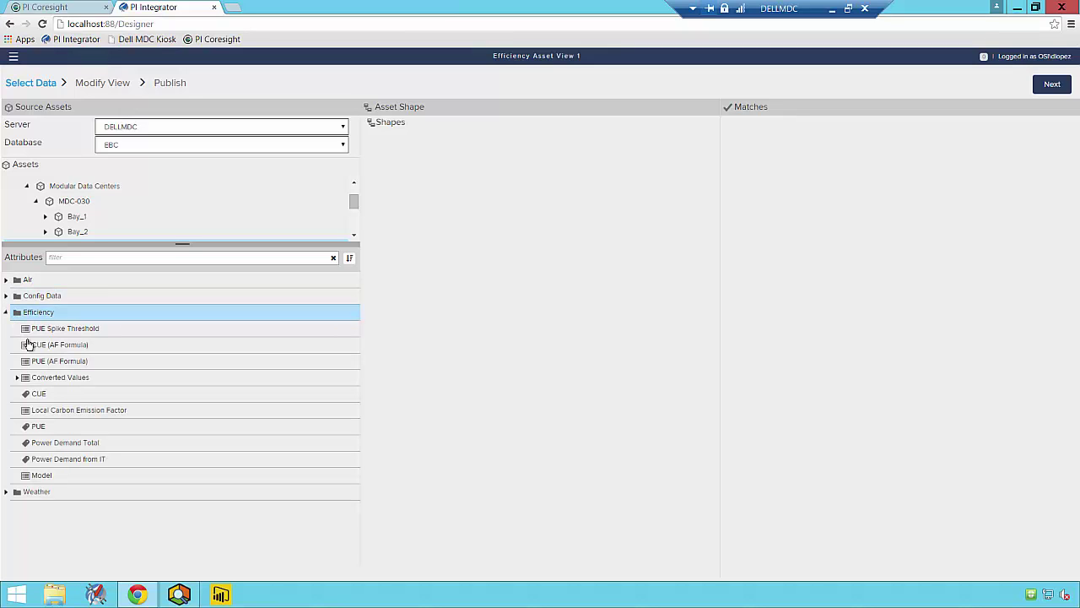
drag(40, 395, 470, 294)
drag(64, 429, 475, 311)
drag(102, 447, 489, 338)
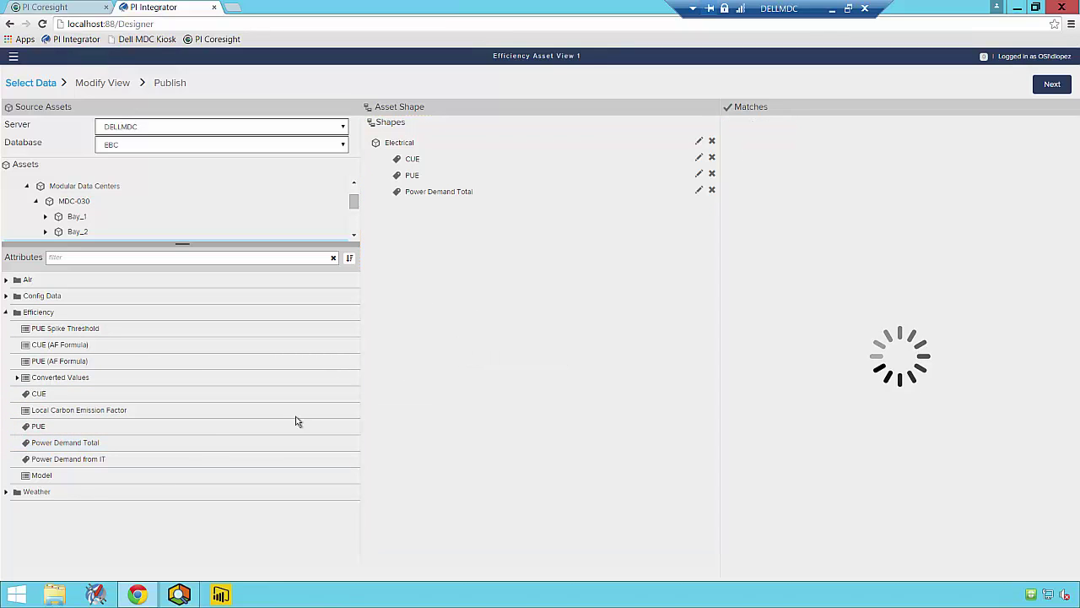
click(104, 462)
drag(154, 453, 467, 362)
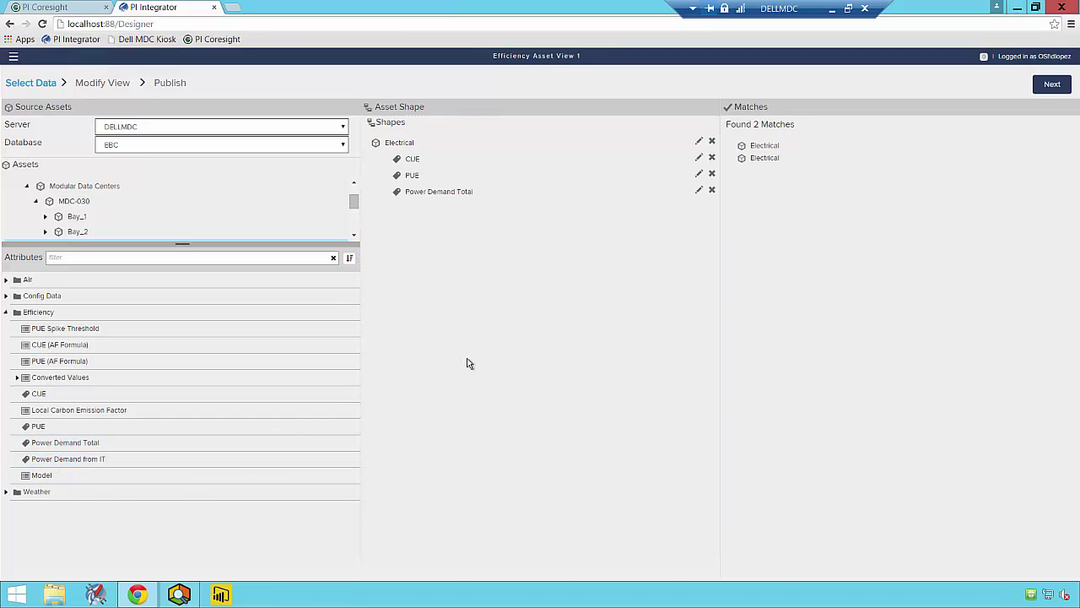
click(6, 491)
scroll(84, 458, down, 1)
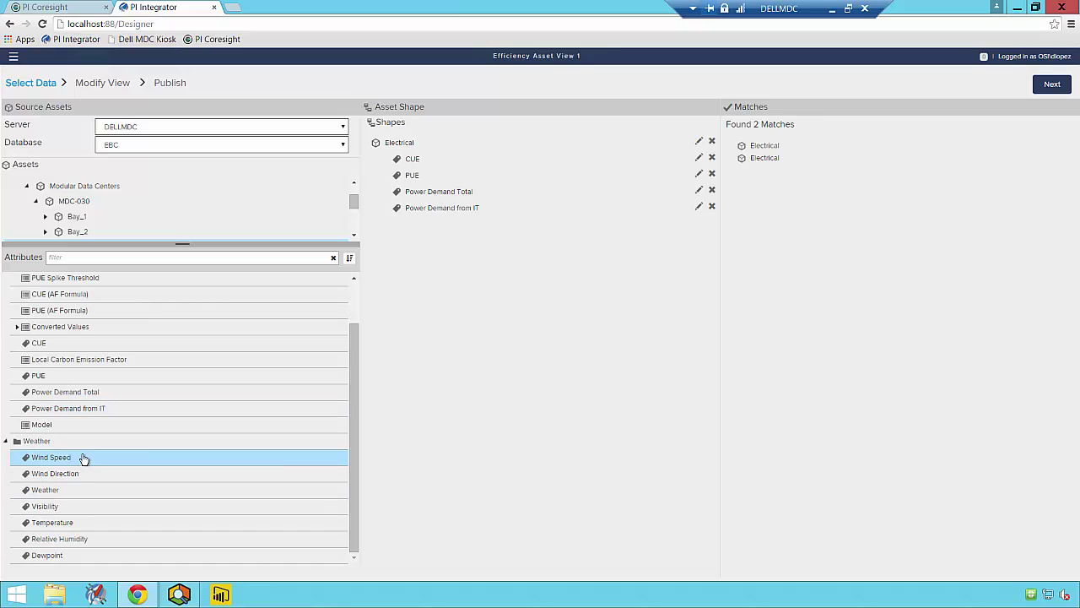
Step: Add Wind Speed, Wind Direction, Weather, Visibility, Temperature, Relative Humidity and Dewpoint to the Electrical shape
click(77, 457)
click(48, 557)
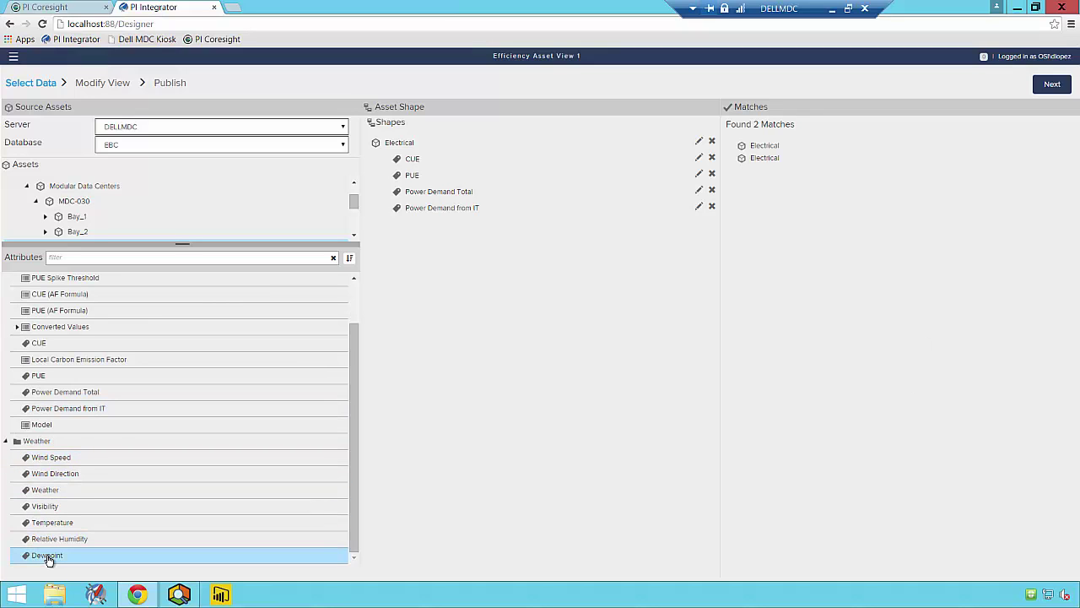
drag(91, 456, 499, 390)
drag(168, 476, 439, 405)
click(48, 491)
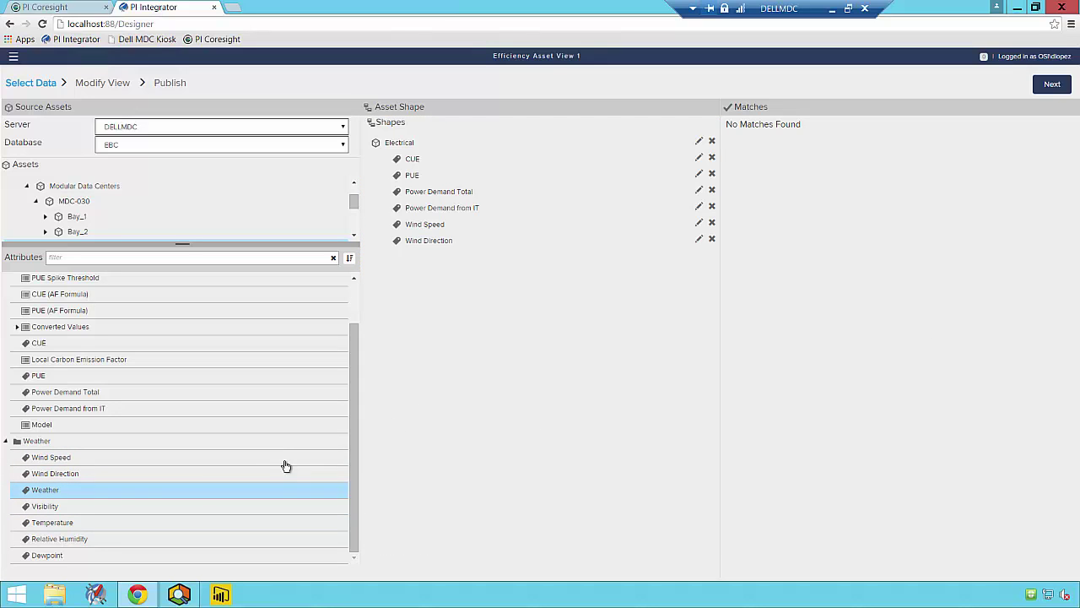
drag(286, 466, 474, 447)
drag(244, 508, 426, 477)
click(265, 539)
drag(297, 521, 426, 479)
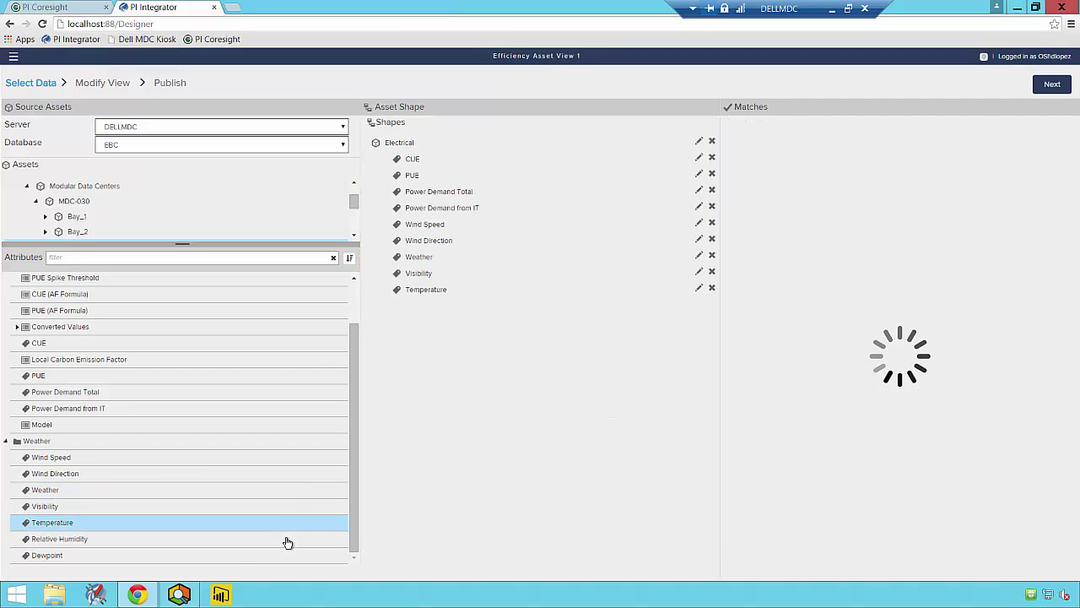
drag(287, 542, 430, 499)
drag(296, 556, 422, 466)
scroll(336, 411, up, 1)
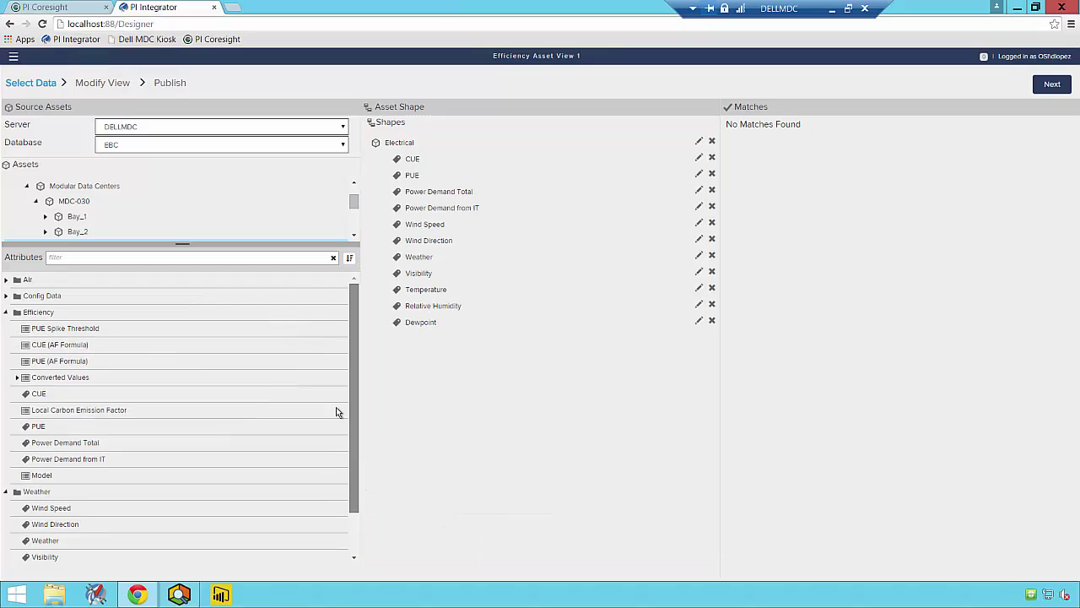
Step: Add the whole Air category and the Config Data attribute MDCName to the asset shape
click(6, 279)
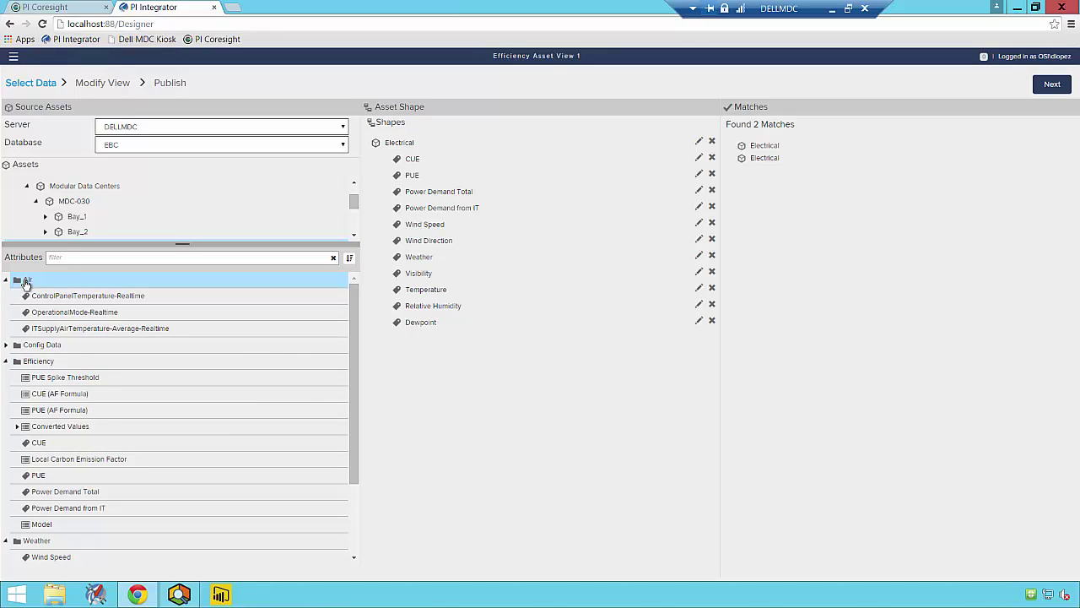
drag(25, 283, 447, 408)
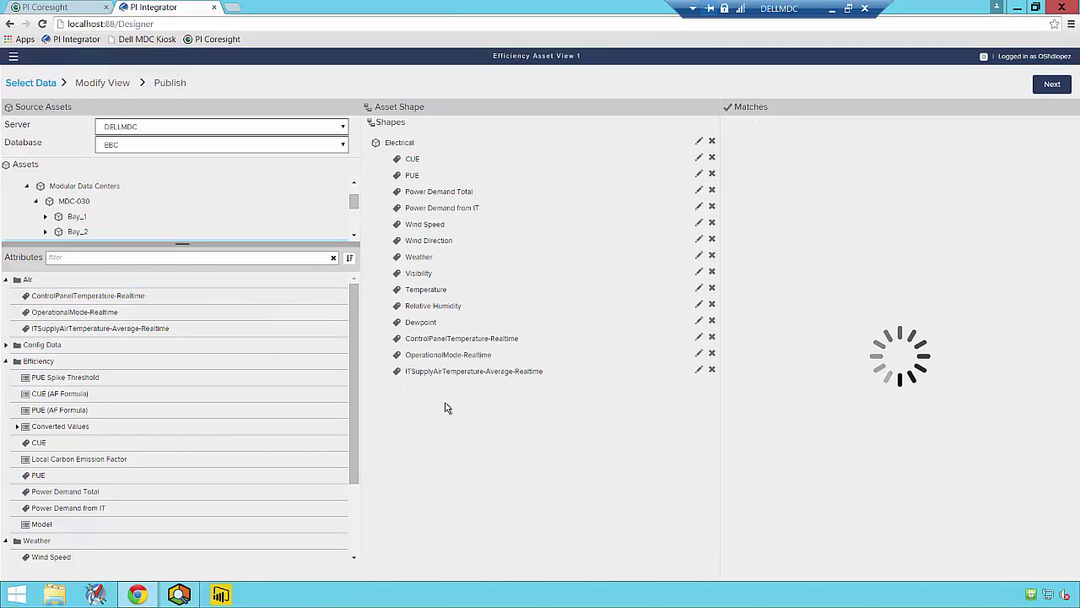
click(6, 346)
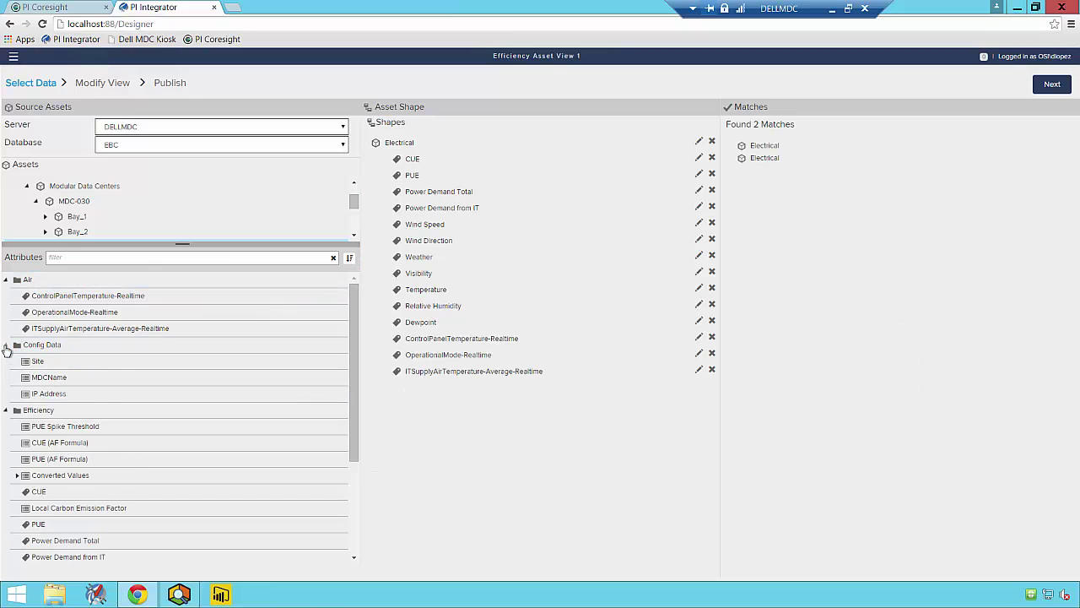
click(53, 383)
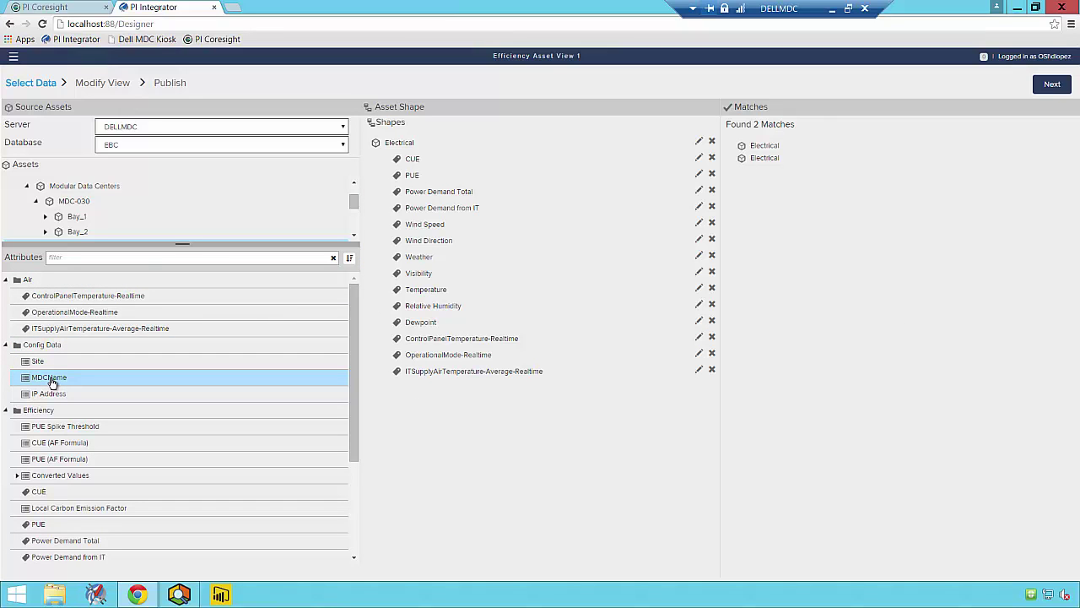
drag(53, 383, 781, 125)
Step: In Modify View, add Month, Hour and Day of the Week time columns to the table
click(1052, 84)
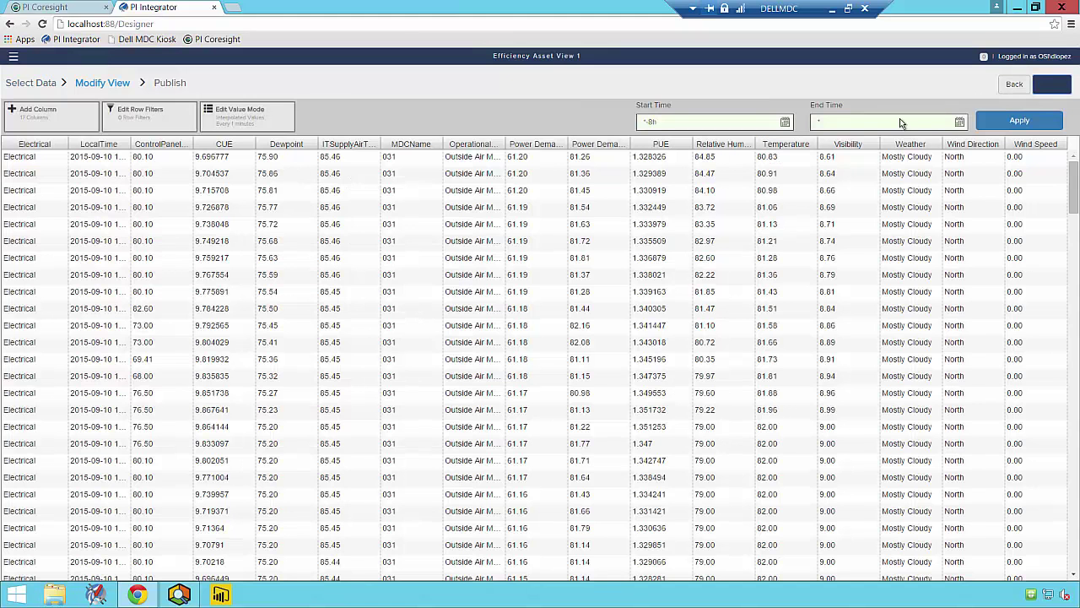
click(81, 119)
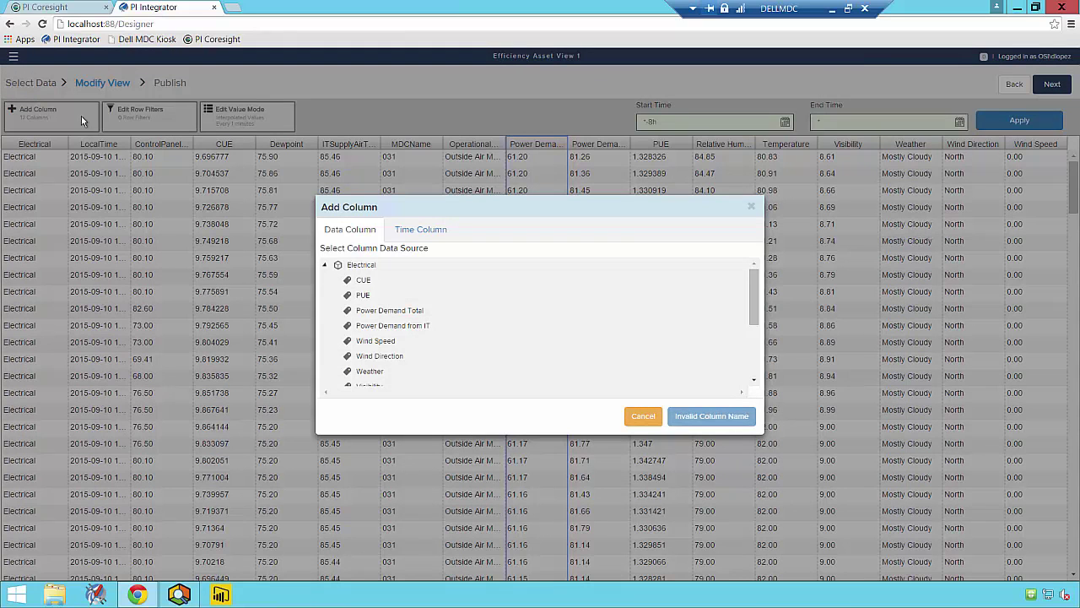
click(407, 232)
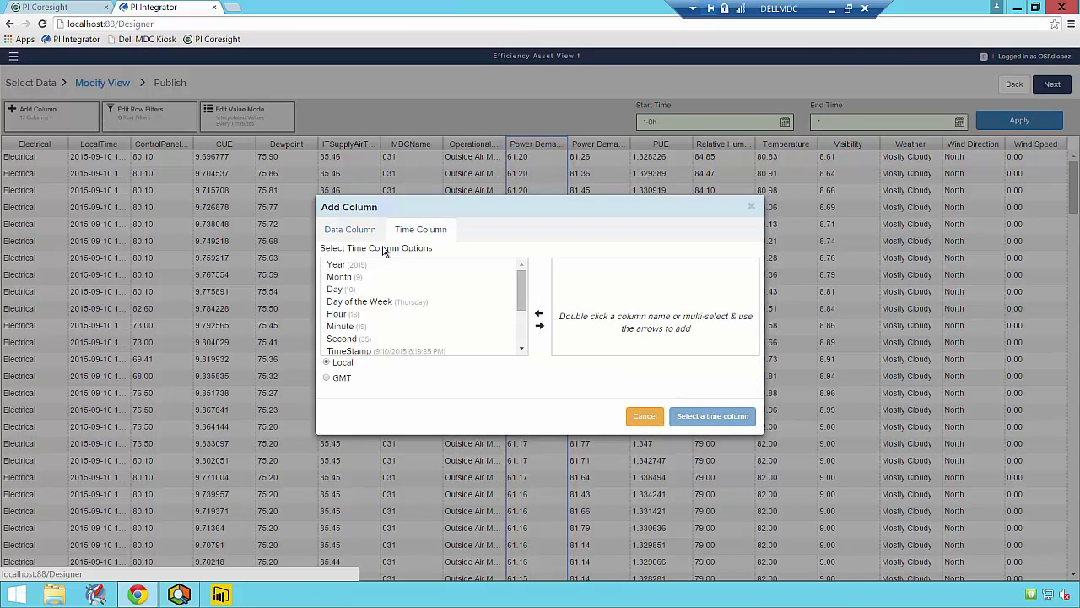
double_click(338, 278)
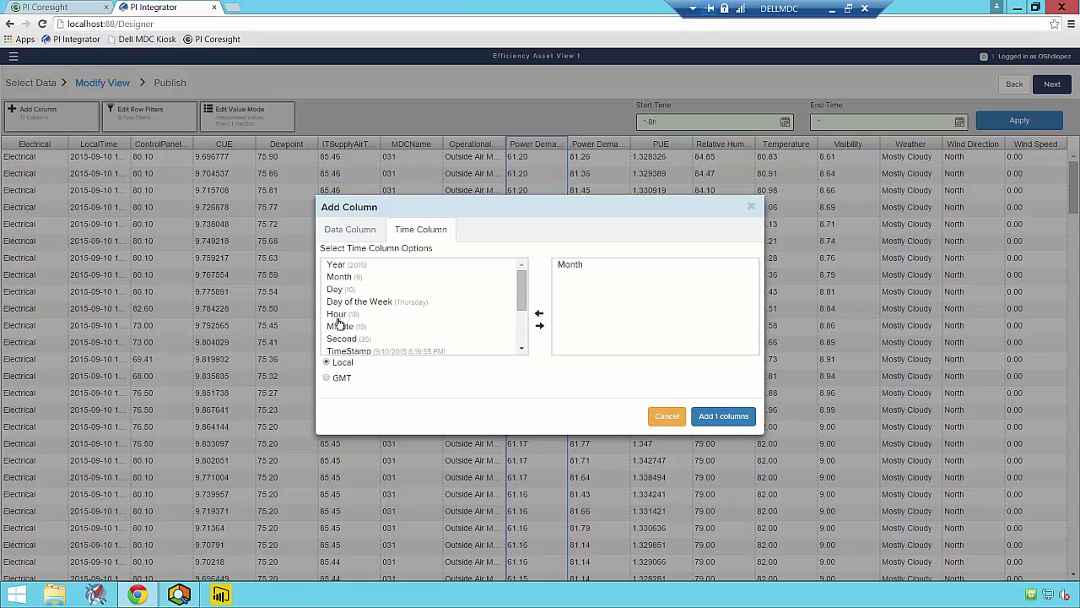
double_click(338, 314)
click(361, 302)
double_click(362, 305)
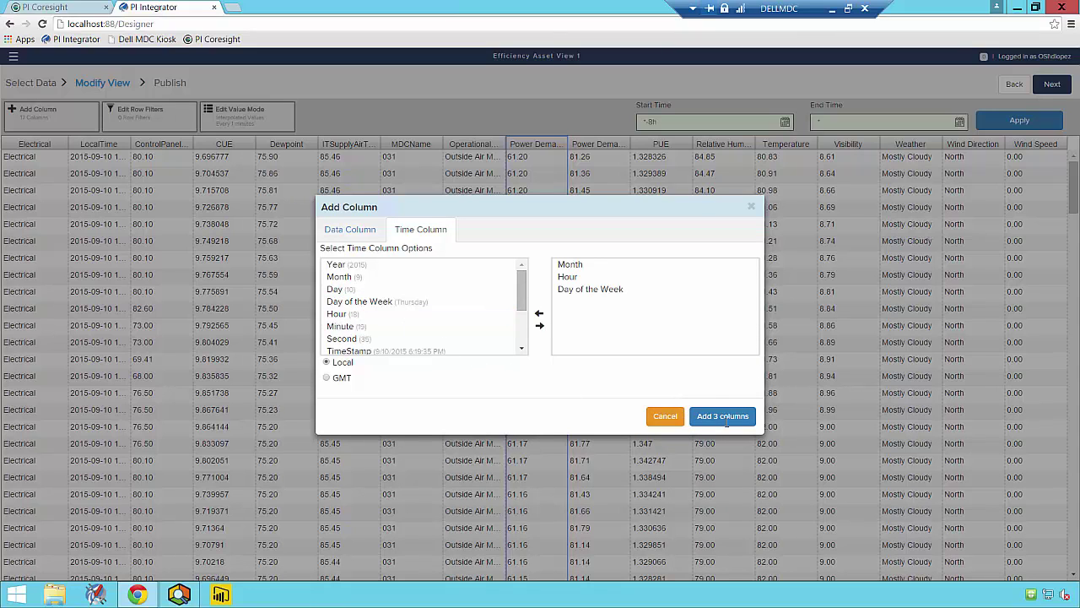
click(725, 421)
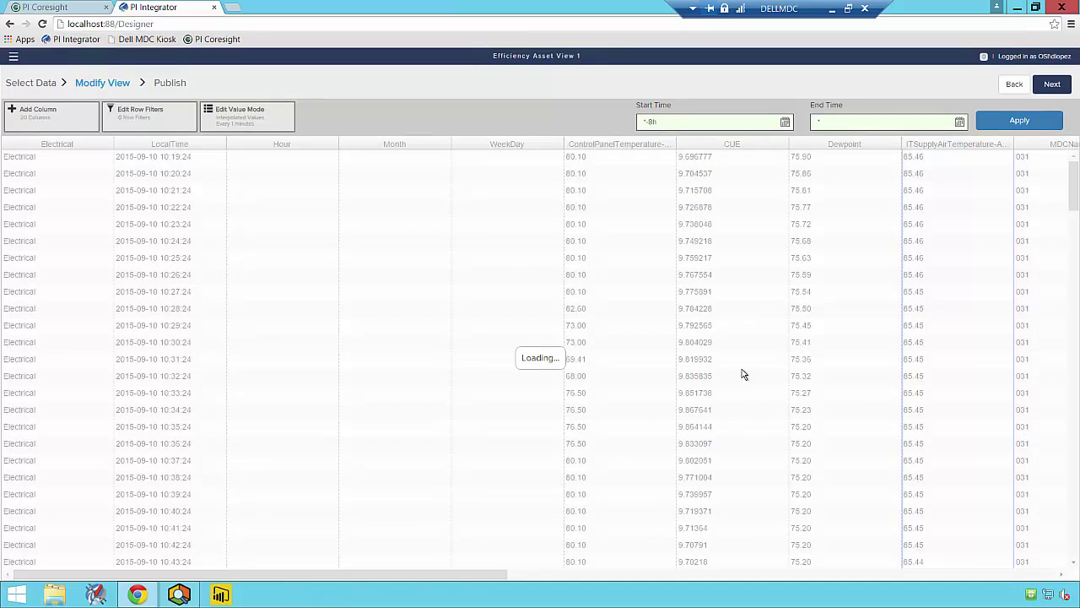
Step: Set the view's time range from September 7, 2015 to September 10, 2015
click(786, 123)
click(678, 189)
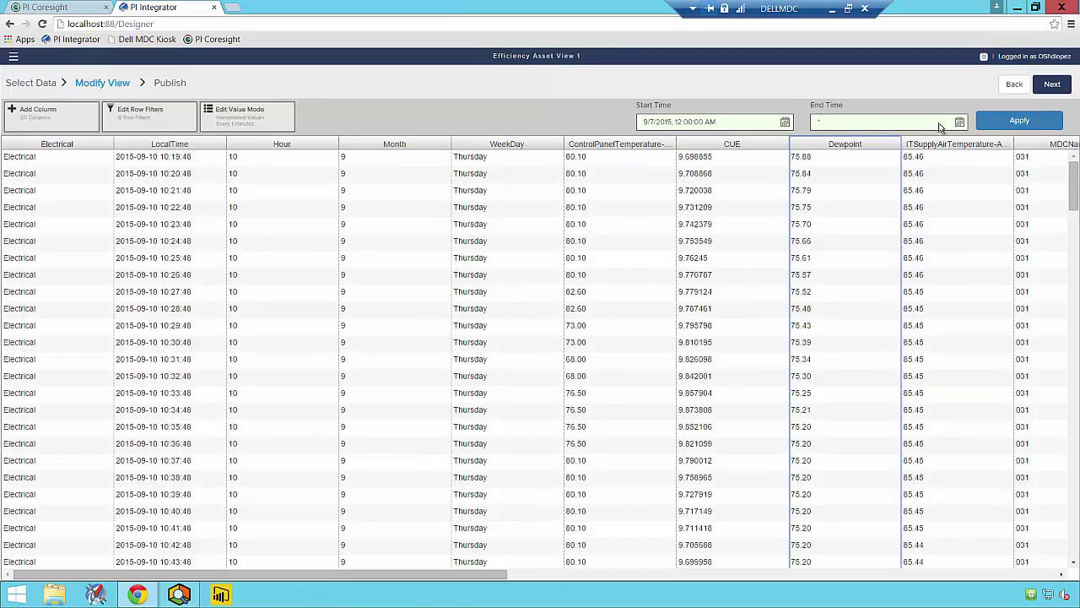
click(960, 123)
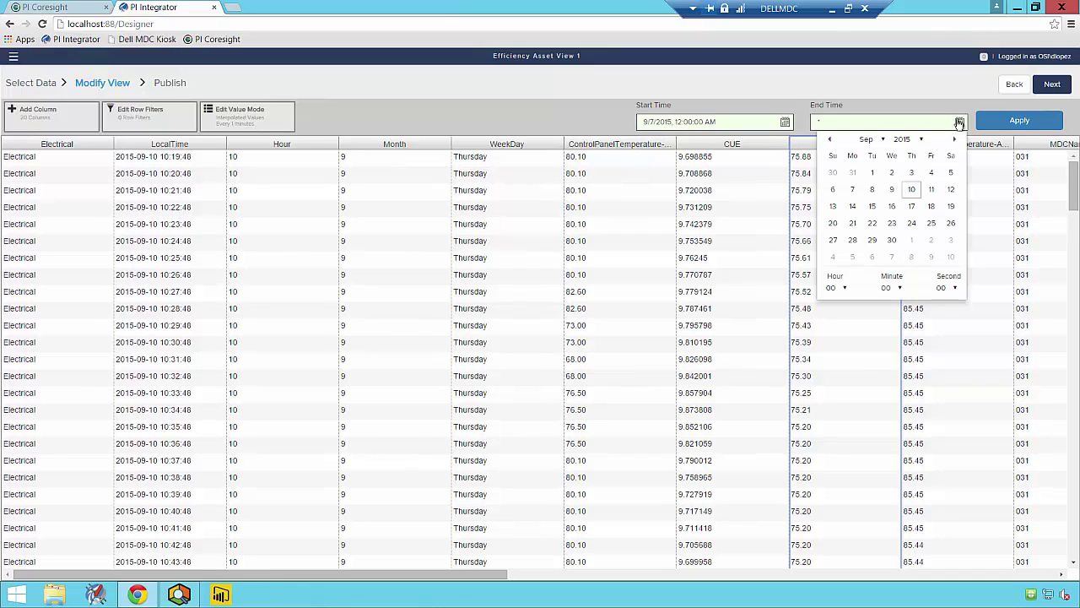
click(912, 189)
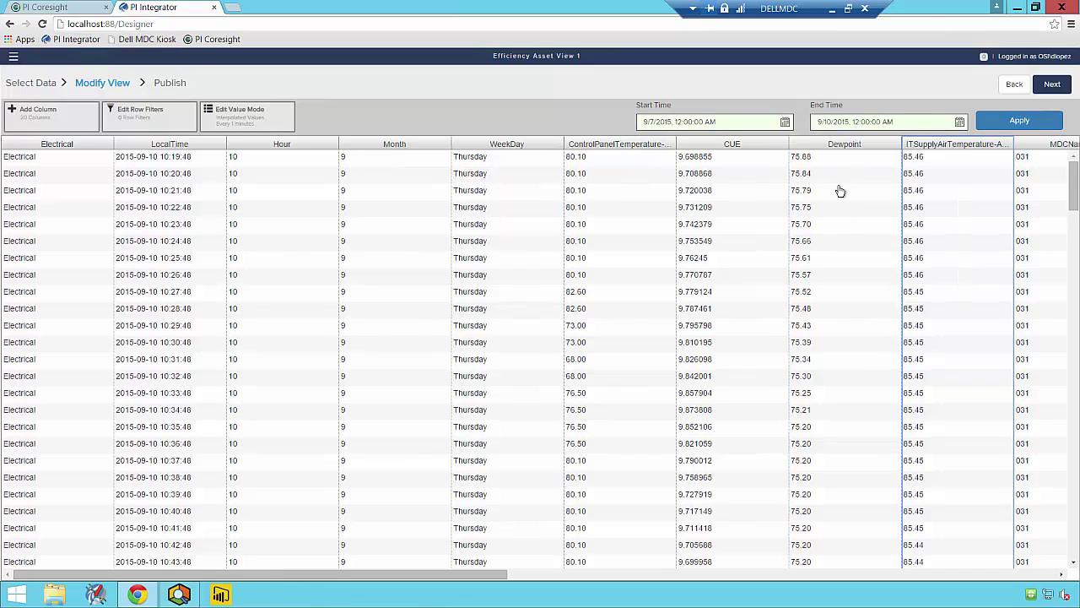
Step: Change the value mode to sample every 15 minutes and save it
click(253, 118)
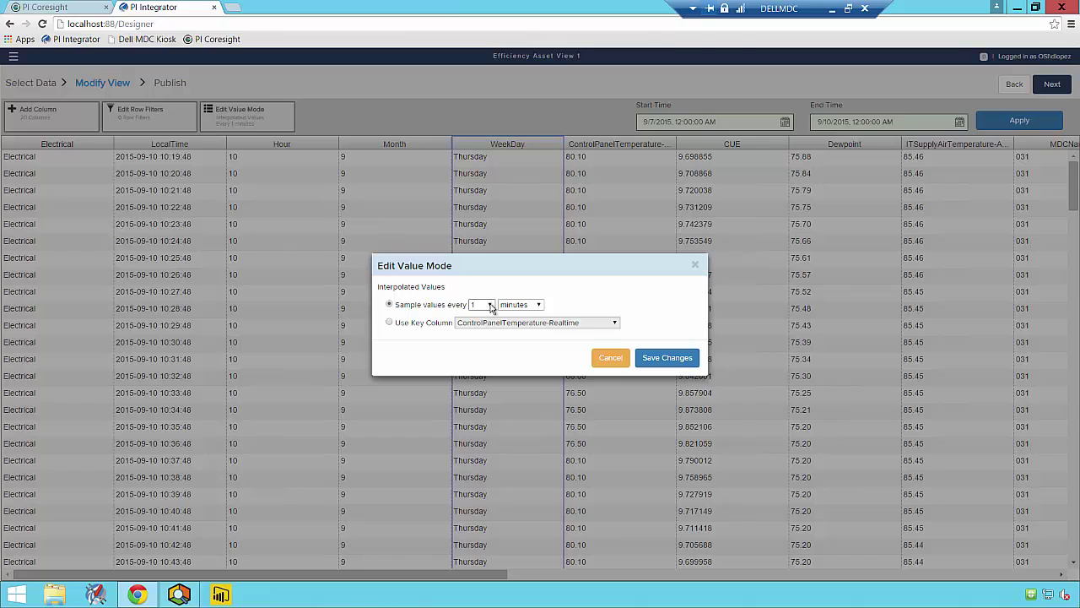
click(483, 306)
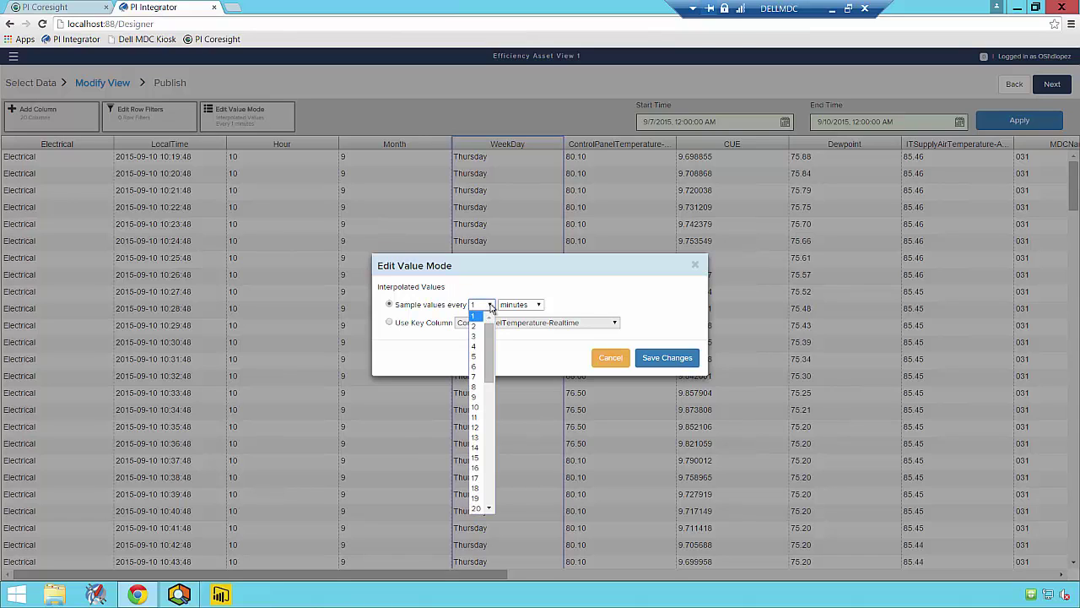
click(478, 458)
click(673, 361)
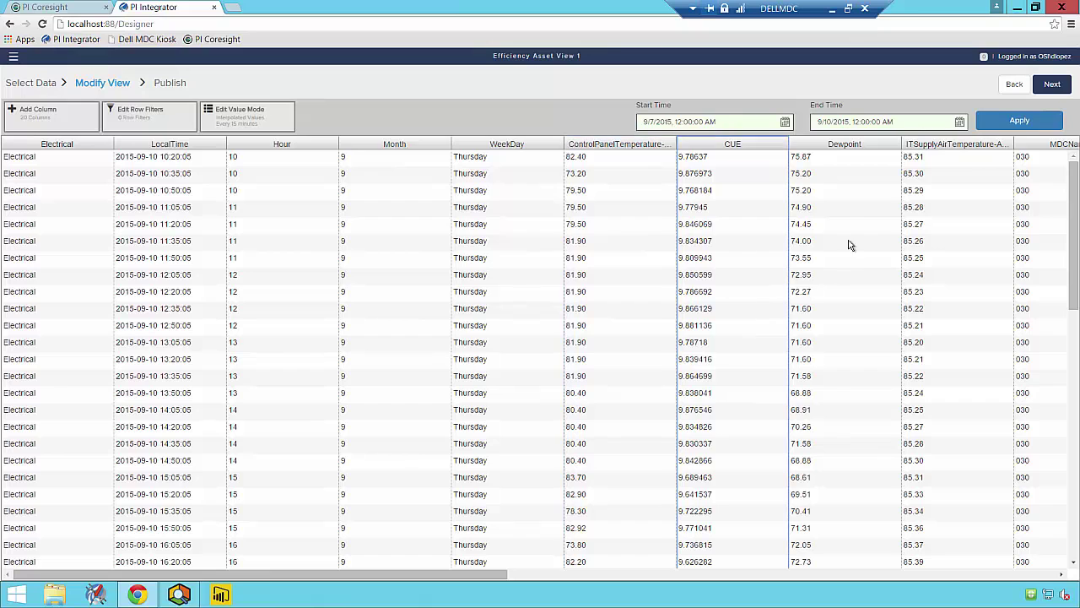
Step: Refresh the preview, then publish Efficiency Asset View 1 with PI View as the target
click(1035, 124)
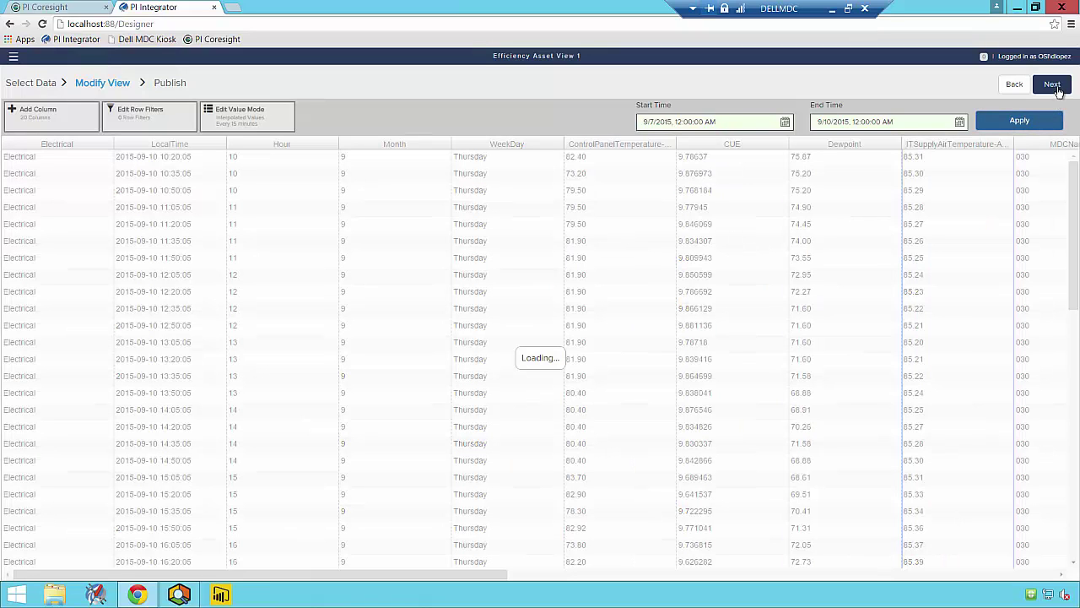
click(1055, 87)
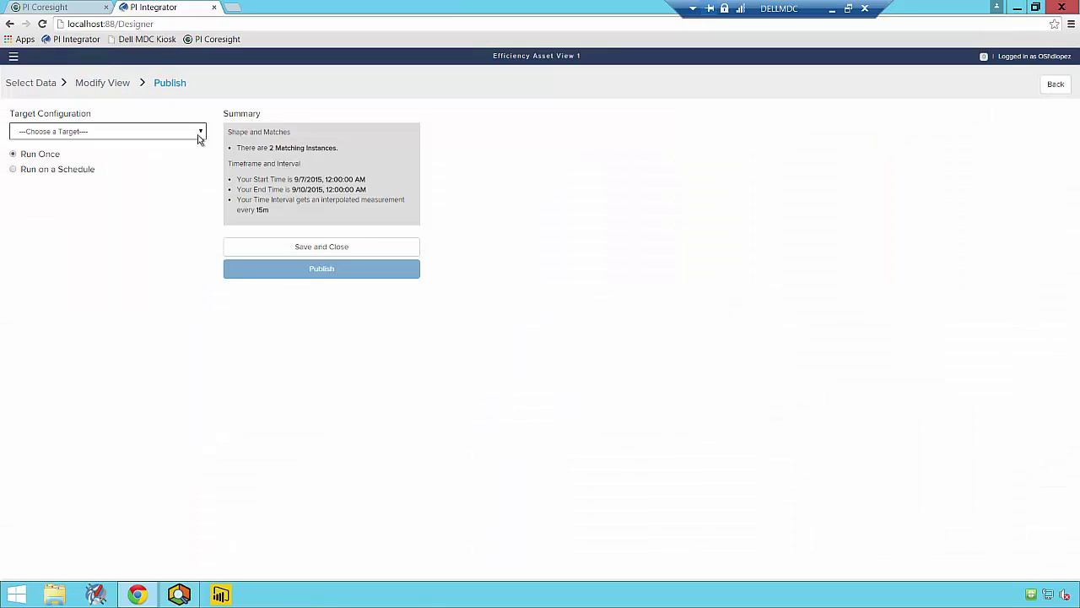
click(196, 135)
click(178, 156)
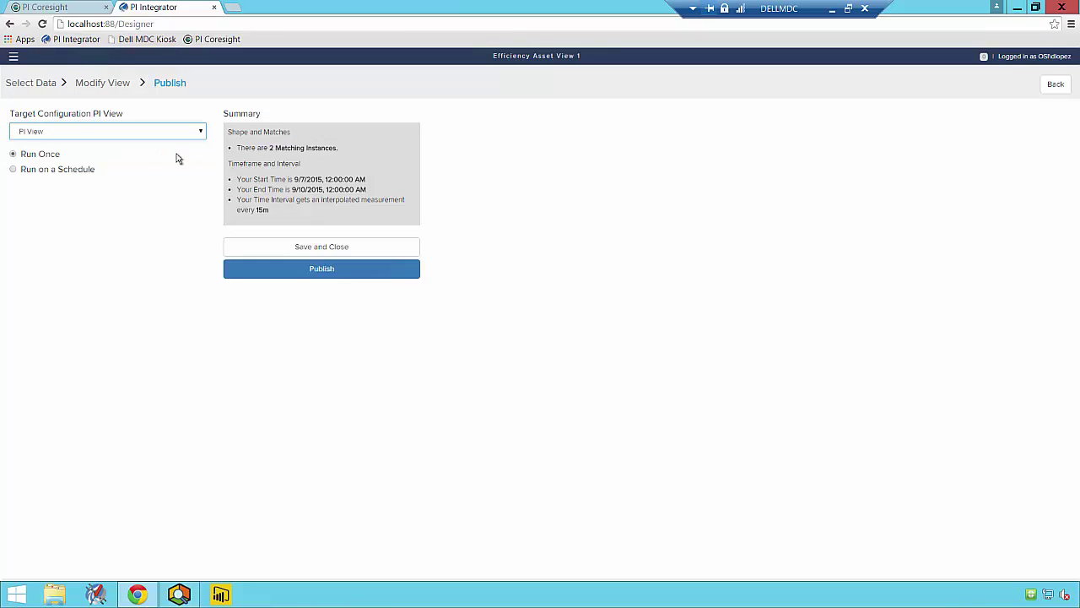
click(321, 270)
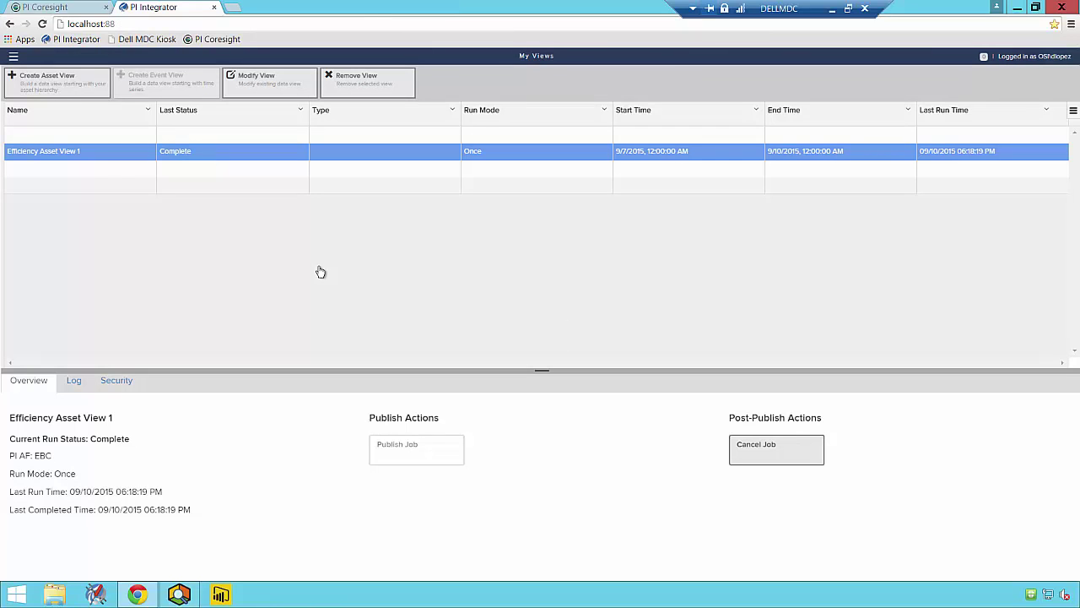
click(220, 595)
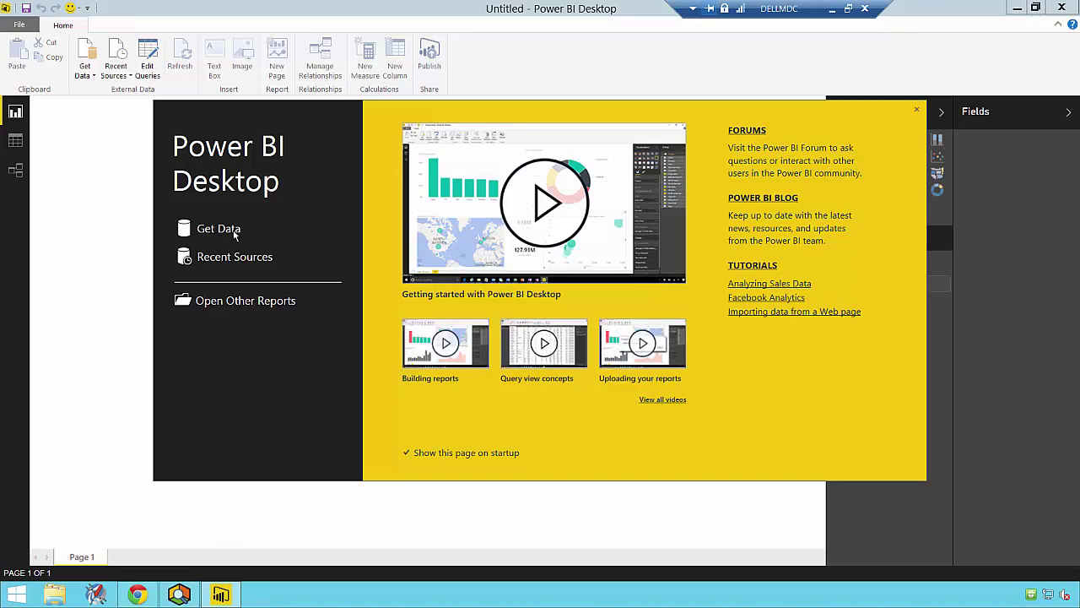
Step: Get Data from SQL Server .\sqlexpress and load the published view's table in PIIntegratorDB
click(236, 235)
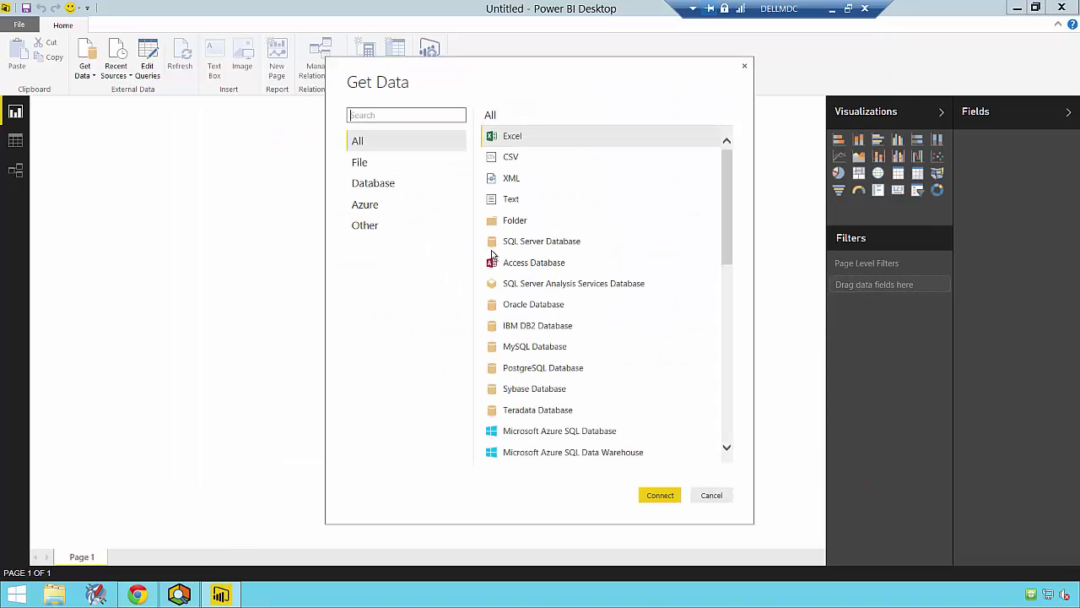
click(493, 246)
click(660, 495)
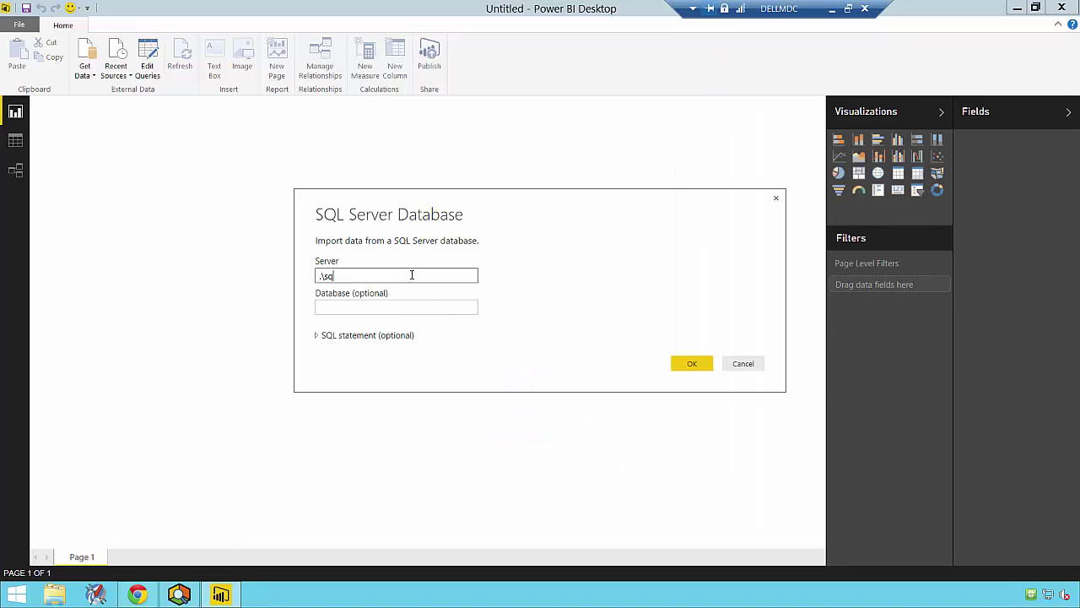
click(689, 363)
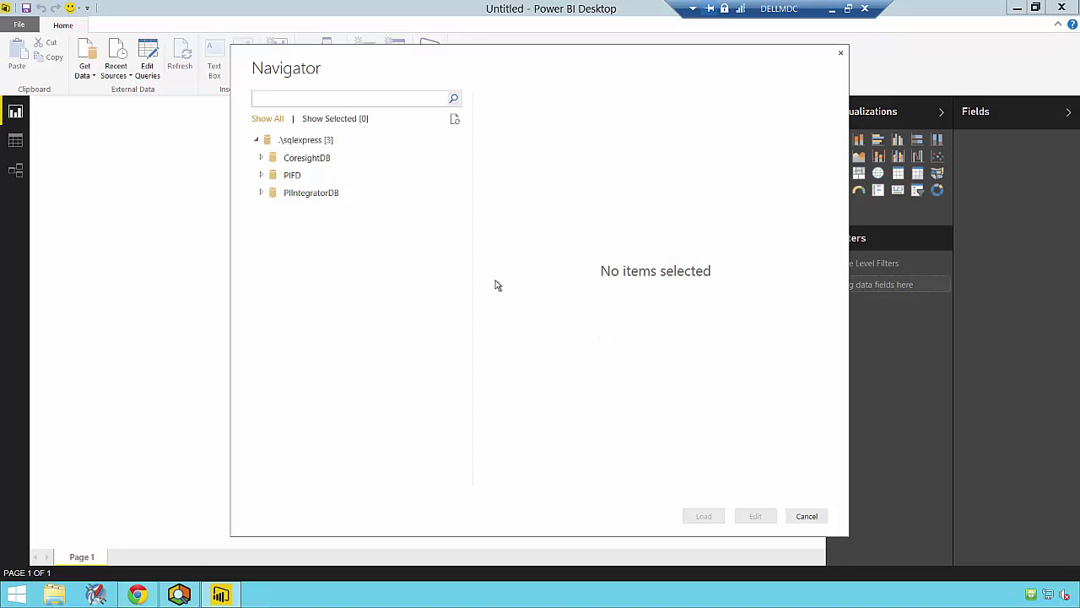
click(261, 192)
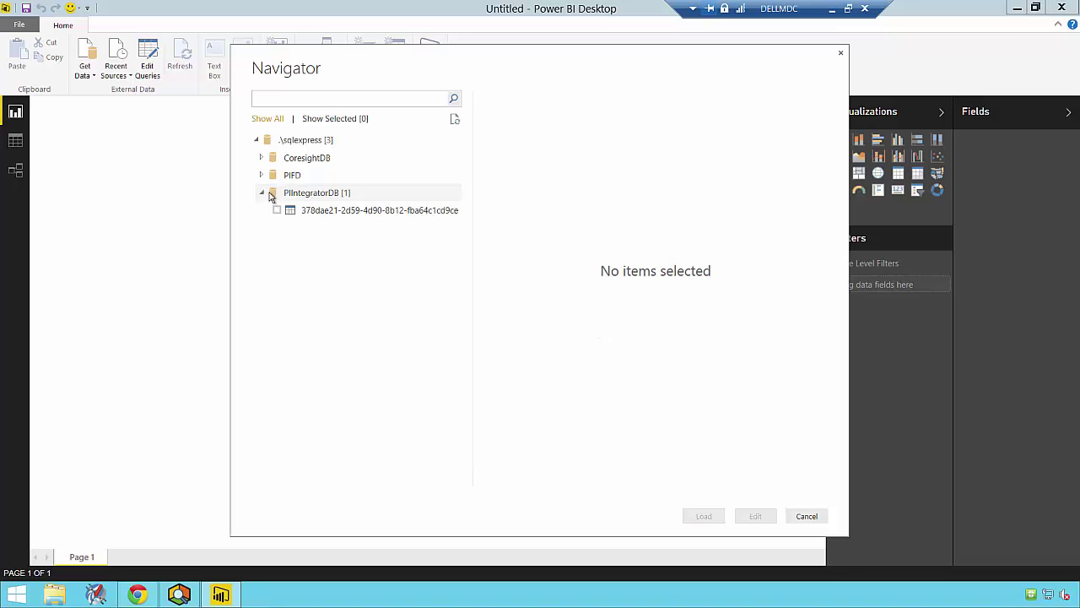
click(276, 211)
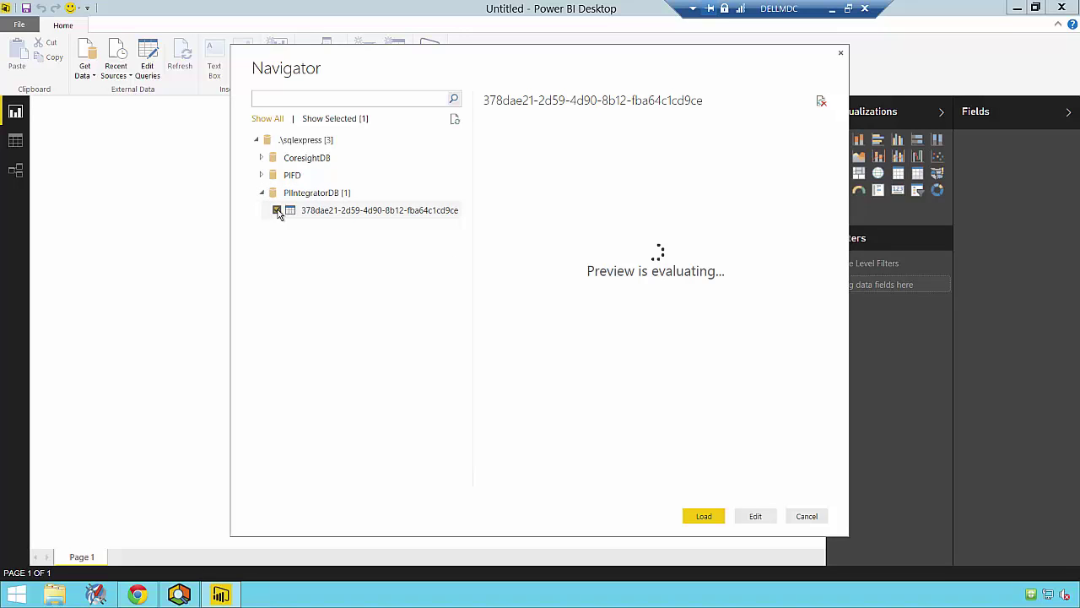
click(711, 520)
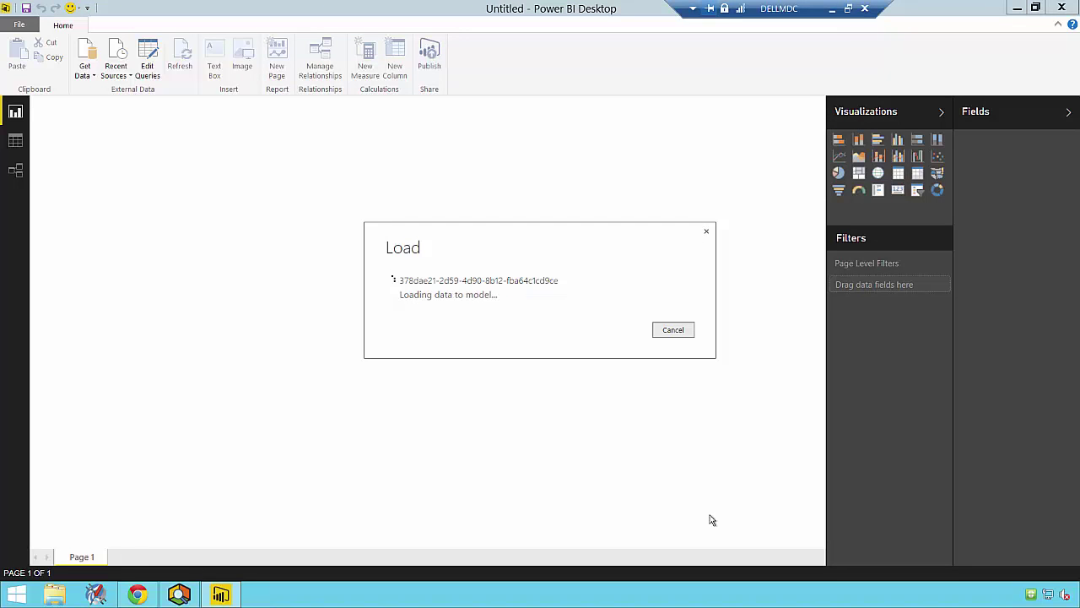
Step: Create a line chart of PUE over LocalTime and make it wider and shorter
click(971, 143)
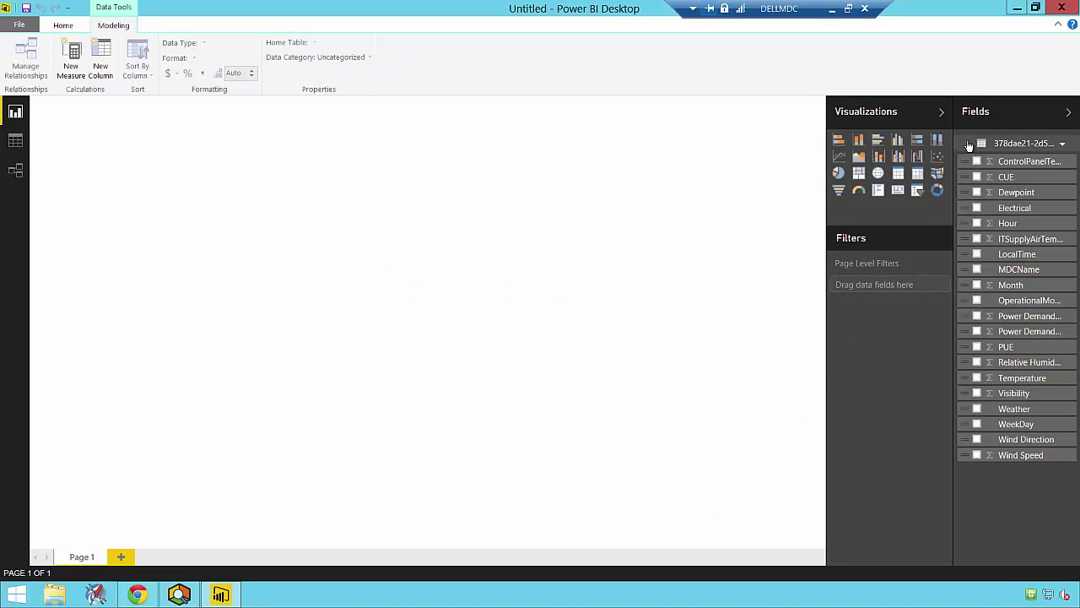
drag(1019, 254, 374, 270)
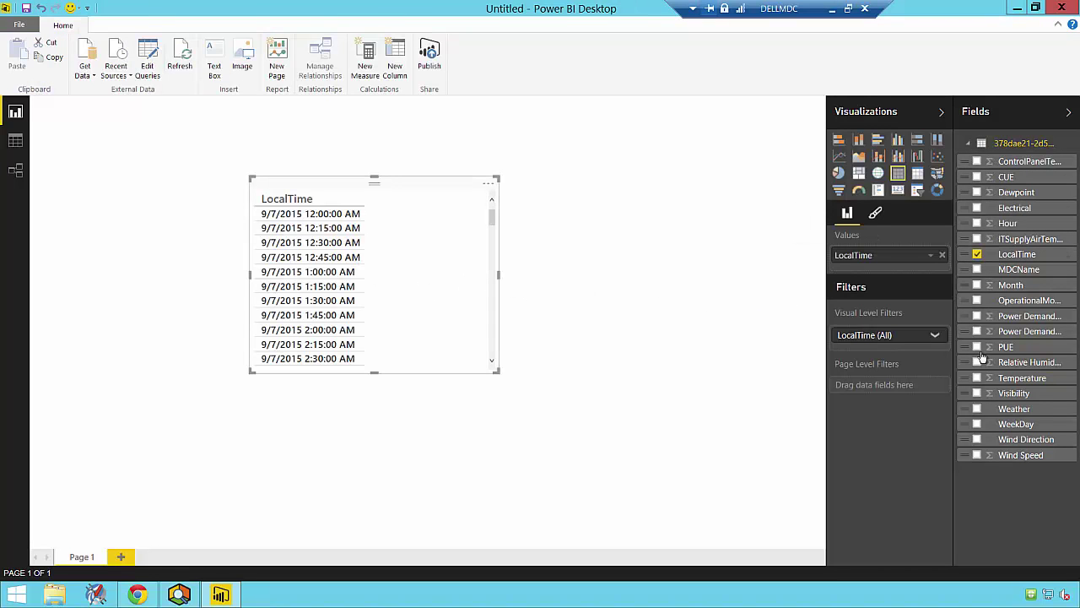
drag(982, 353, 429, 271)
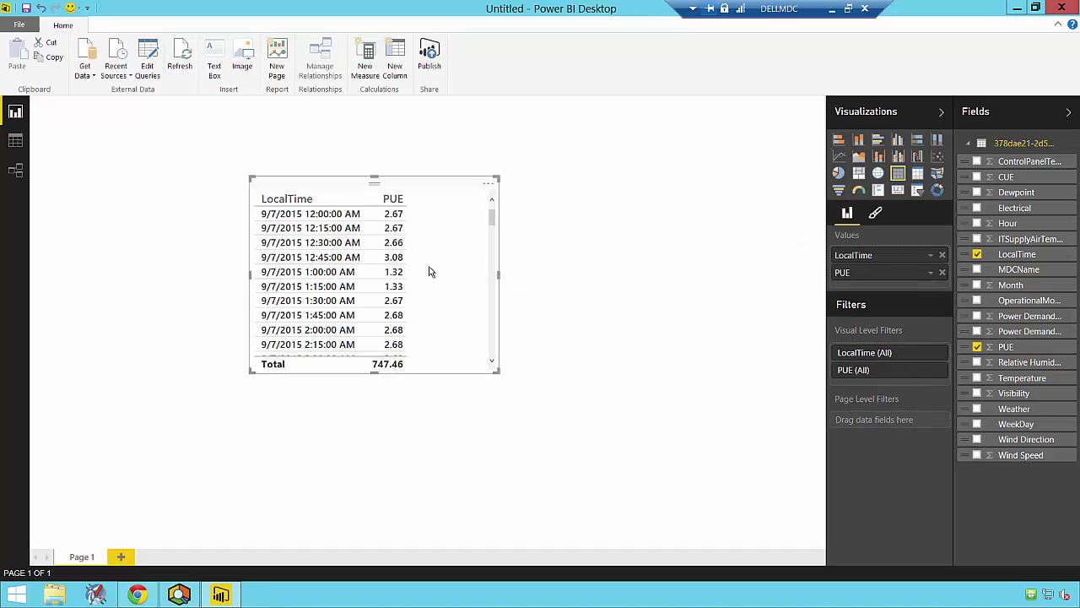
click(838, 157)
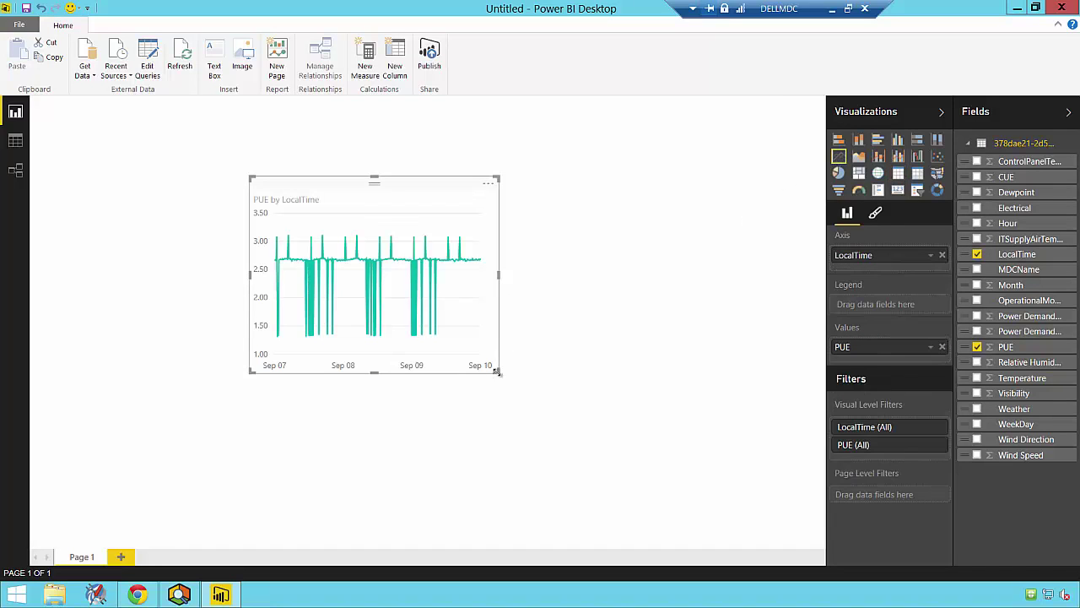
drag(599, 327, 711, 312)
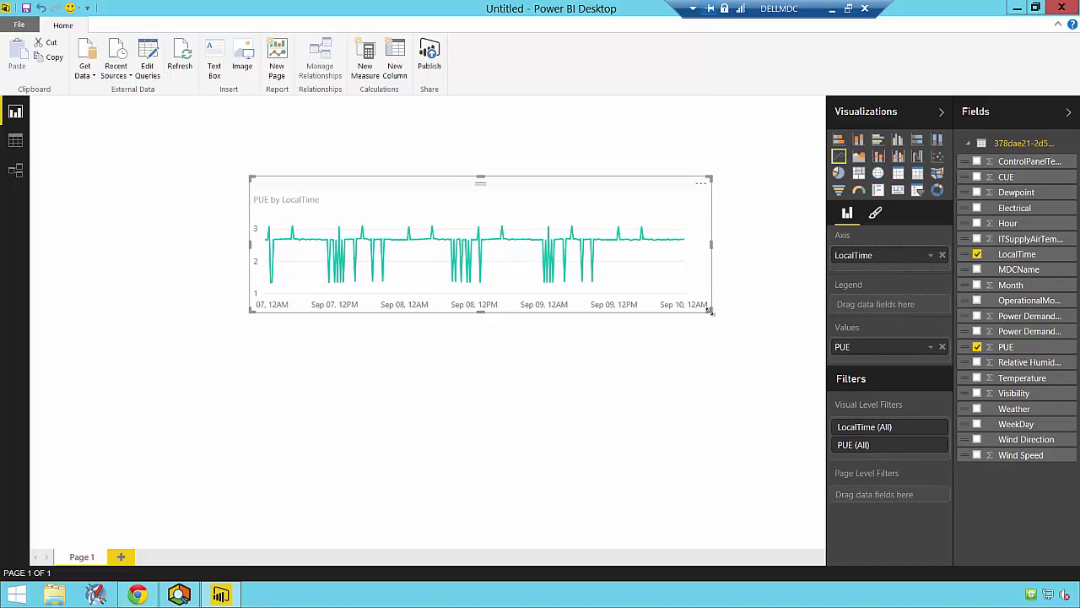
Step: Add a widened line chart of Temperature and Relative Humidity over LocalTime, plus a Relative Humidity chart
drag(1013, 262, 438, 442)
drag(990, 386, 509, 426)
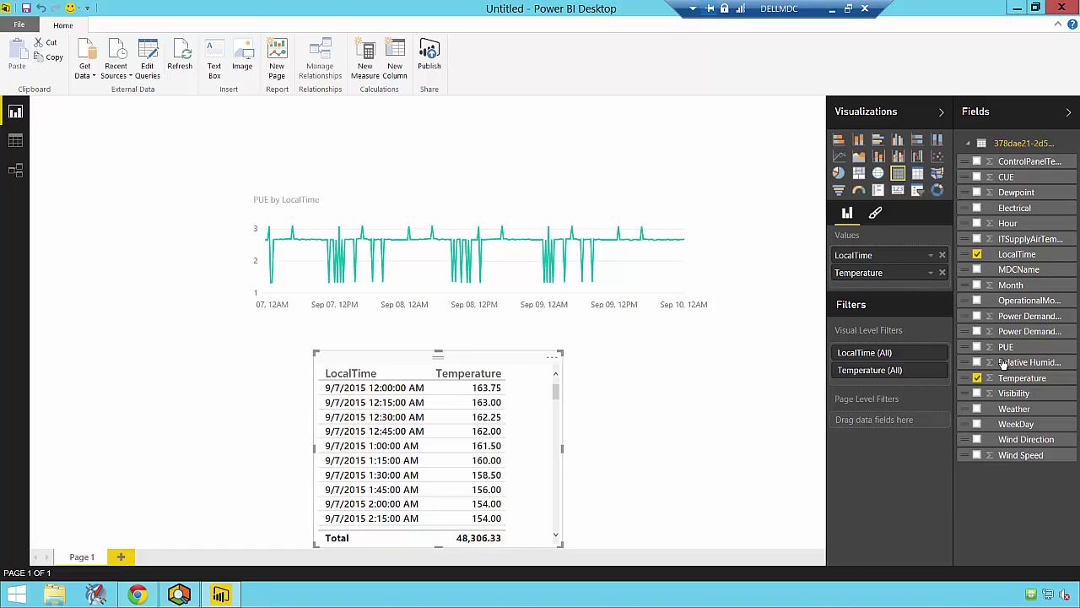
drag(1013, 362, 488, 419)
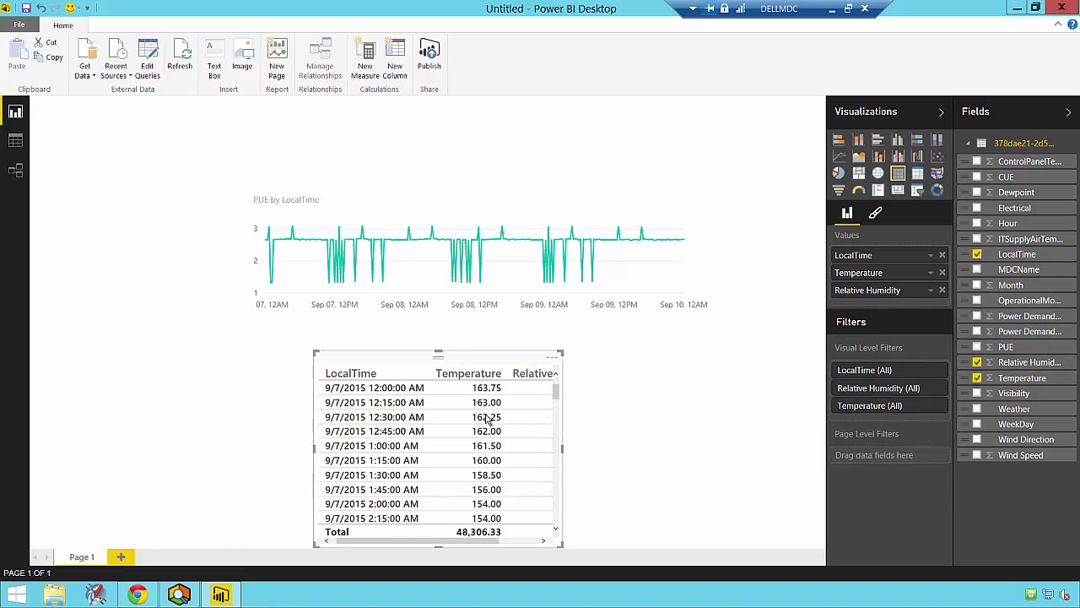
click(839, 158)
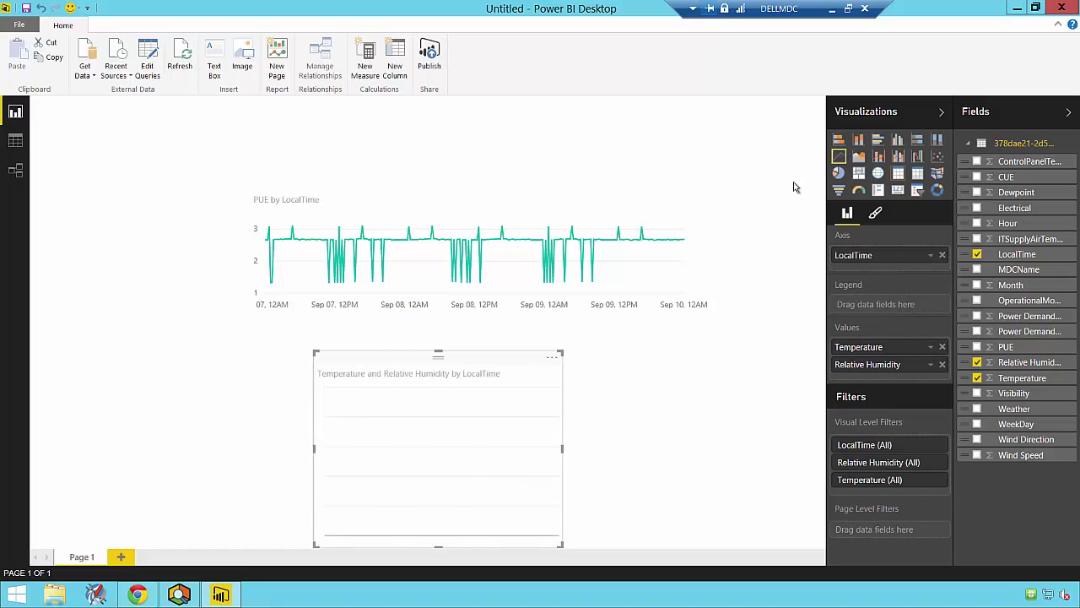
drag(662, 440, 759, 420)
click(761, 421)
drag(1025, 362, 146, 277)
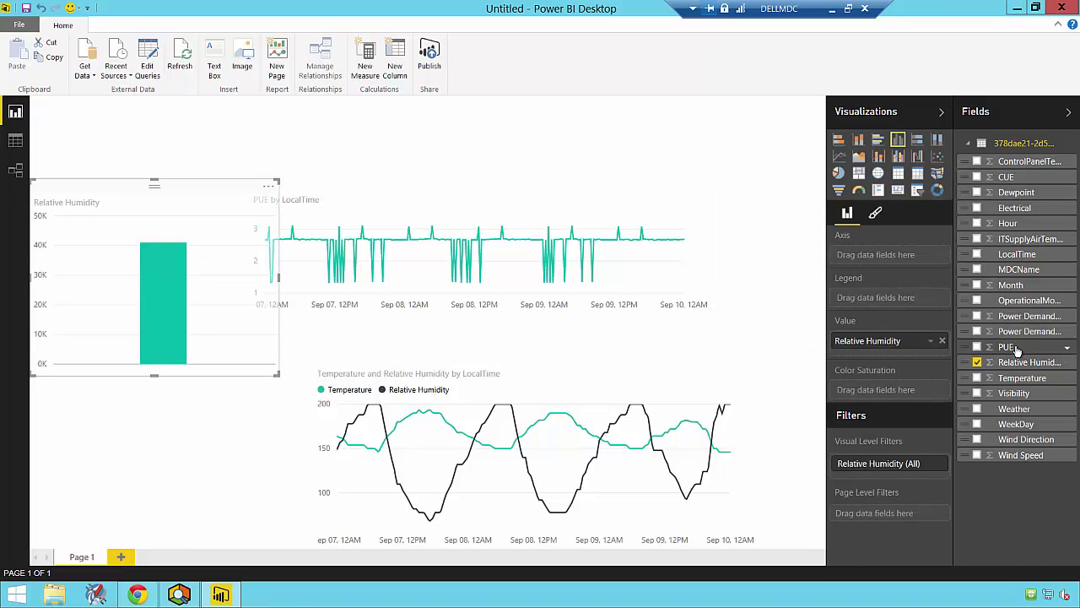
Step: Convert the Relative Humidity chart into a scatter of PUE against Relative Humidity, with LocalTime as details
drag(1013, 348, 133, 253)
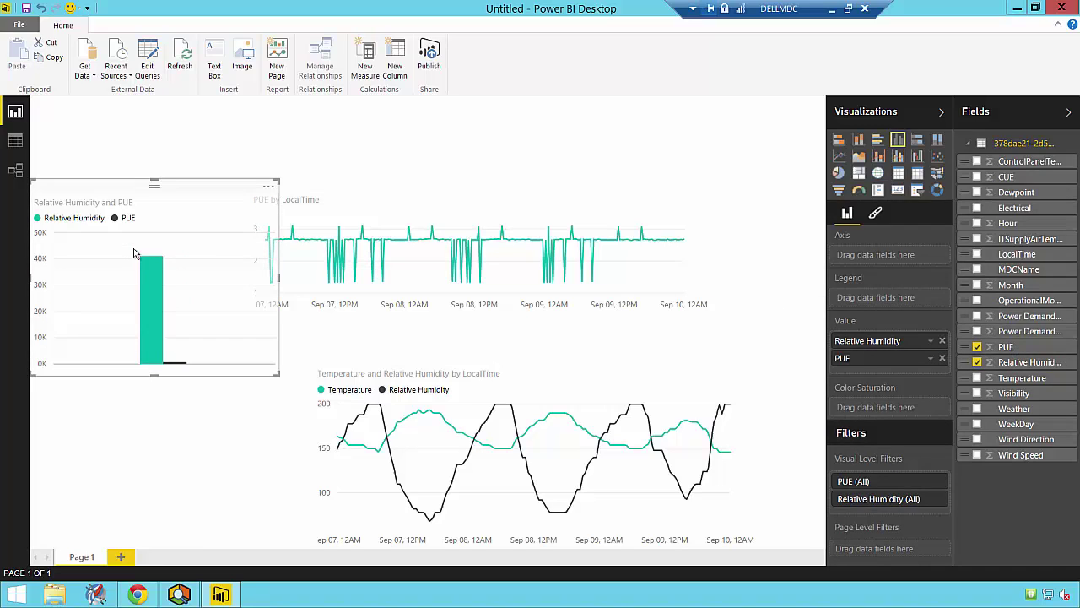
click(938, 157)
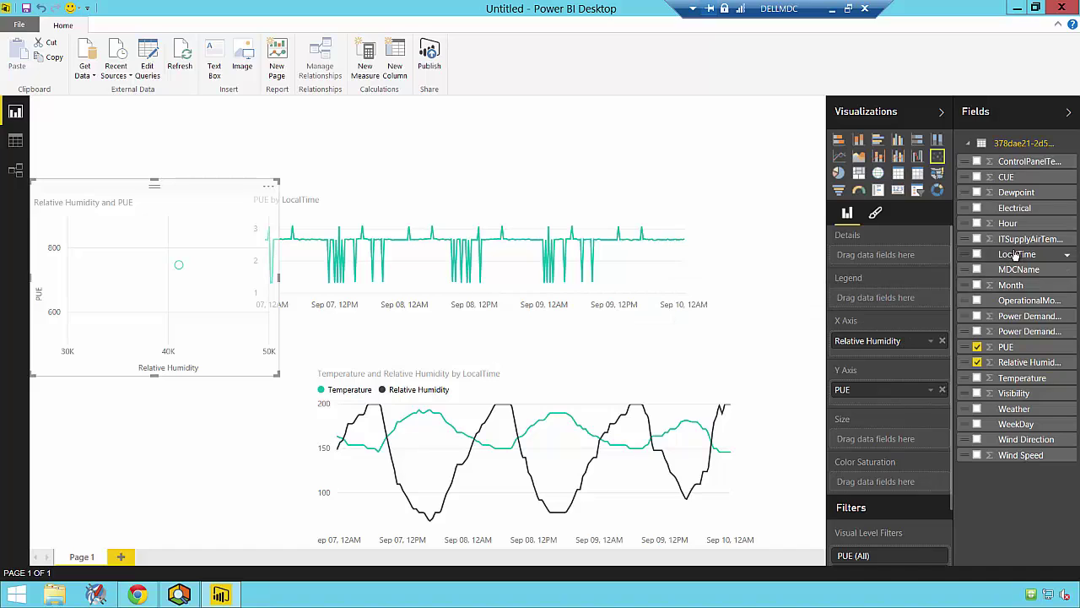
drag(1013, 254, 895, 256)
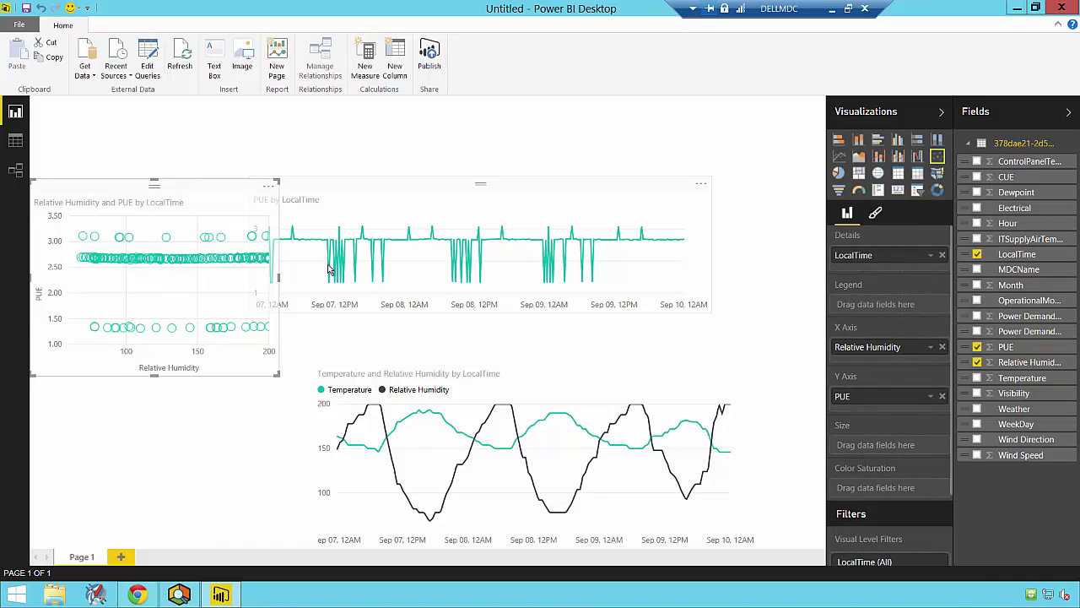
Step: Move the PUE line chart up and to the right, and enlarge the scatter chart
click(397, 217)
drag(398, 216, 513, 183)
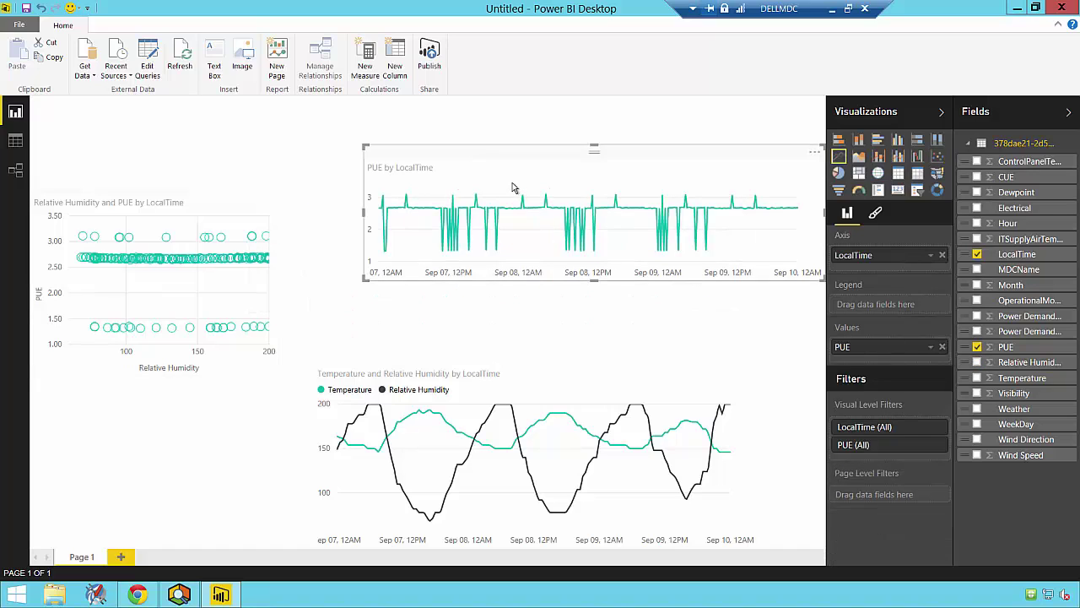
click(279, 383)
drag(279, 377, 303, 478)
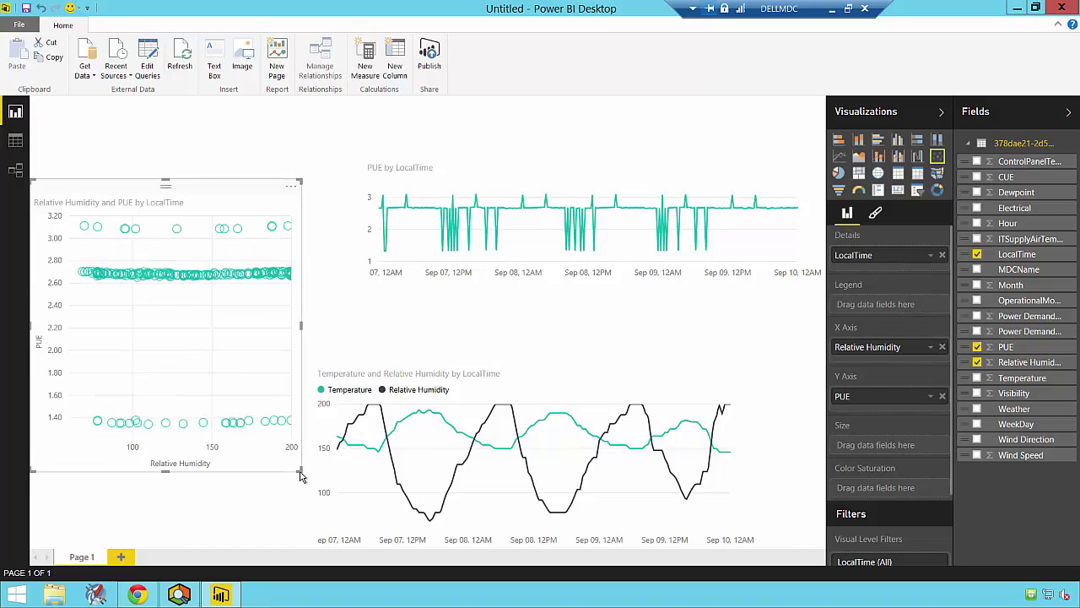
Step: Set the scatter's Relative Humidity and PUE aggregations to Average
click(931, 348)
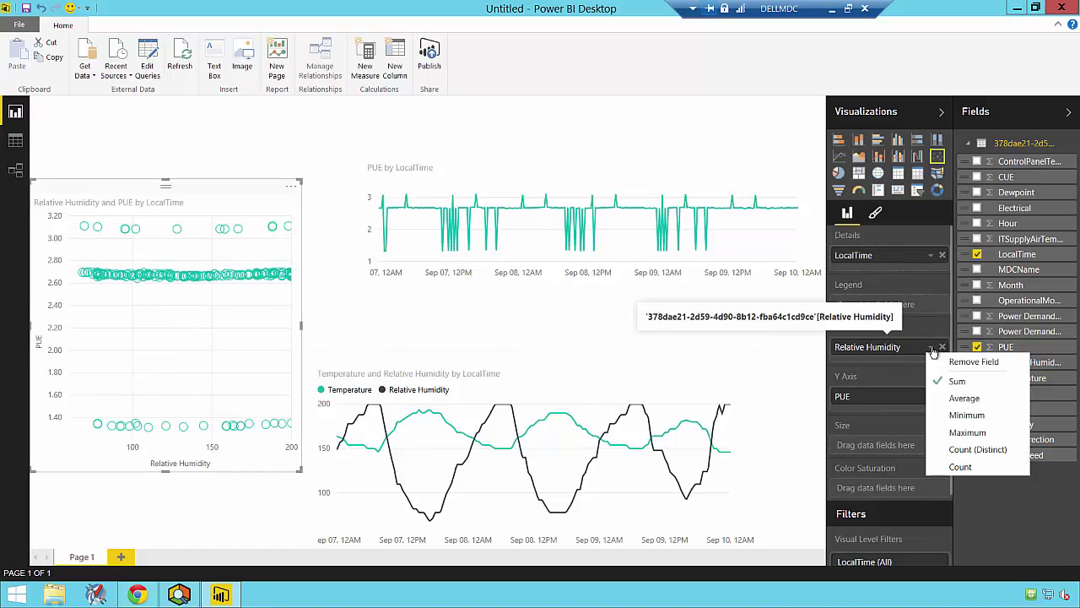
click(928, 398)
click(930, 395)
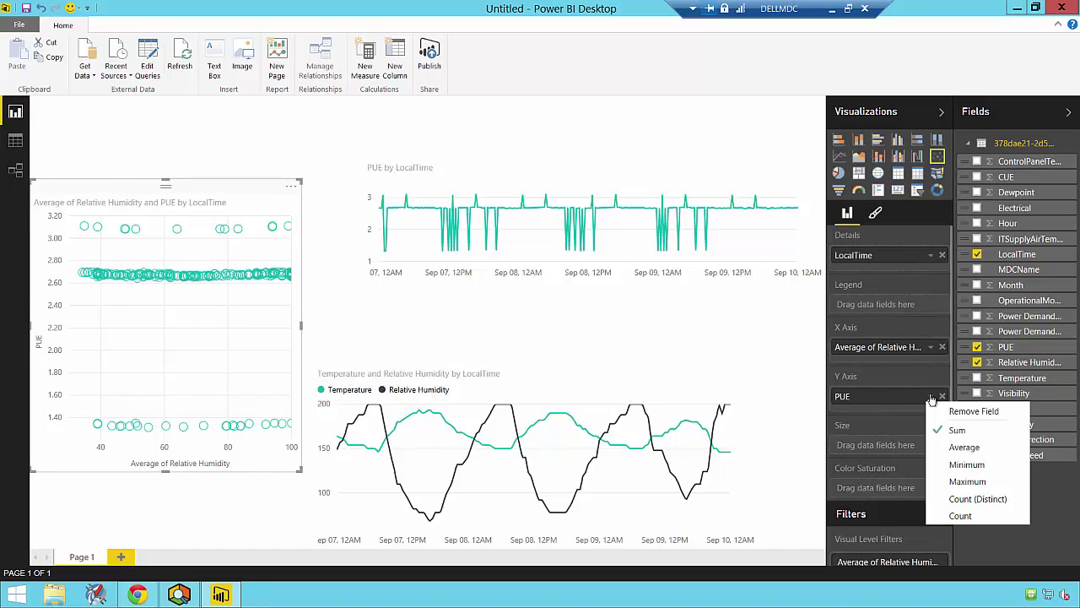
click(964, 447)
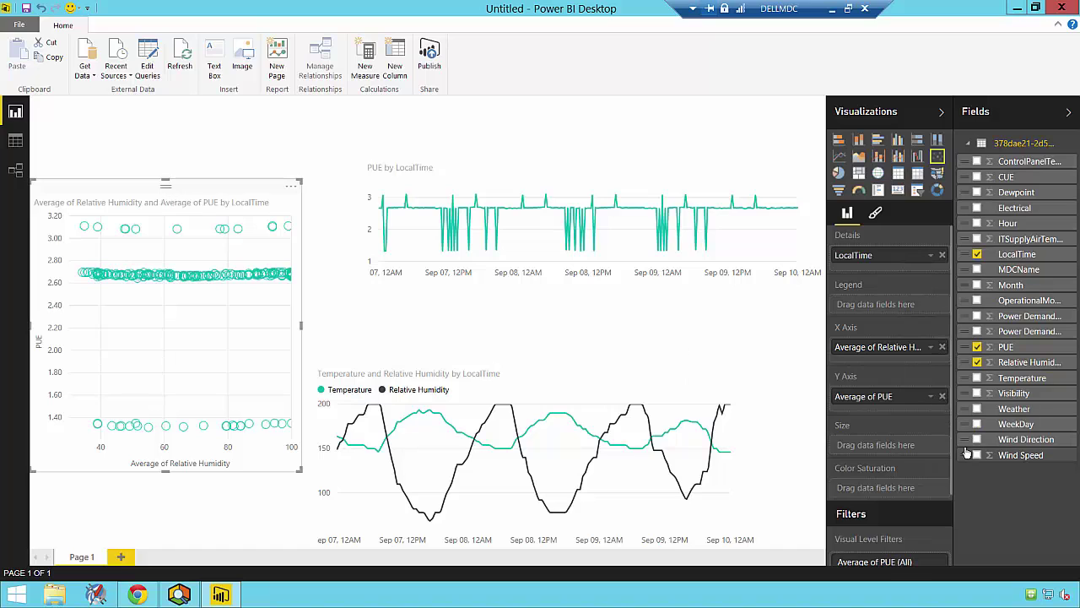
Step: Set Temperature in the Temperature and Relative Humidity line chart to Average
click(733, 428)
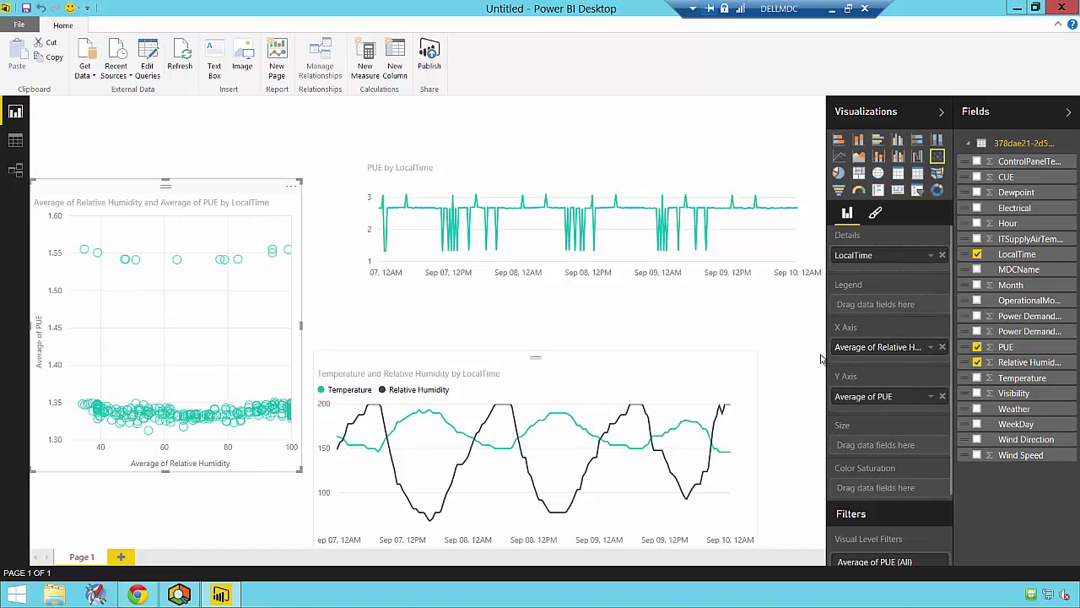
click(931, 347)
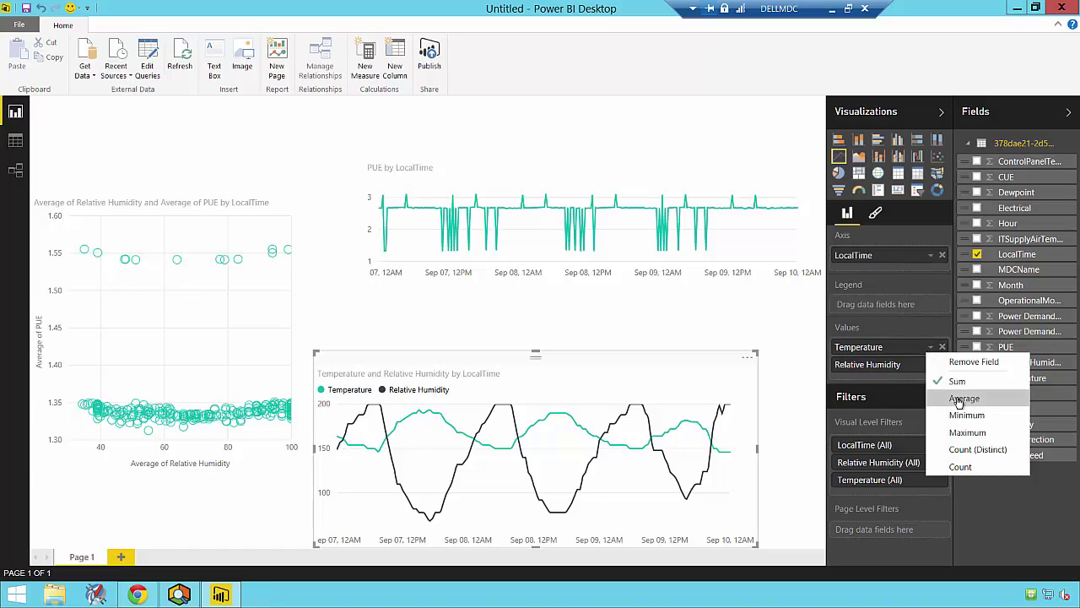
click(930, 366)
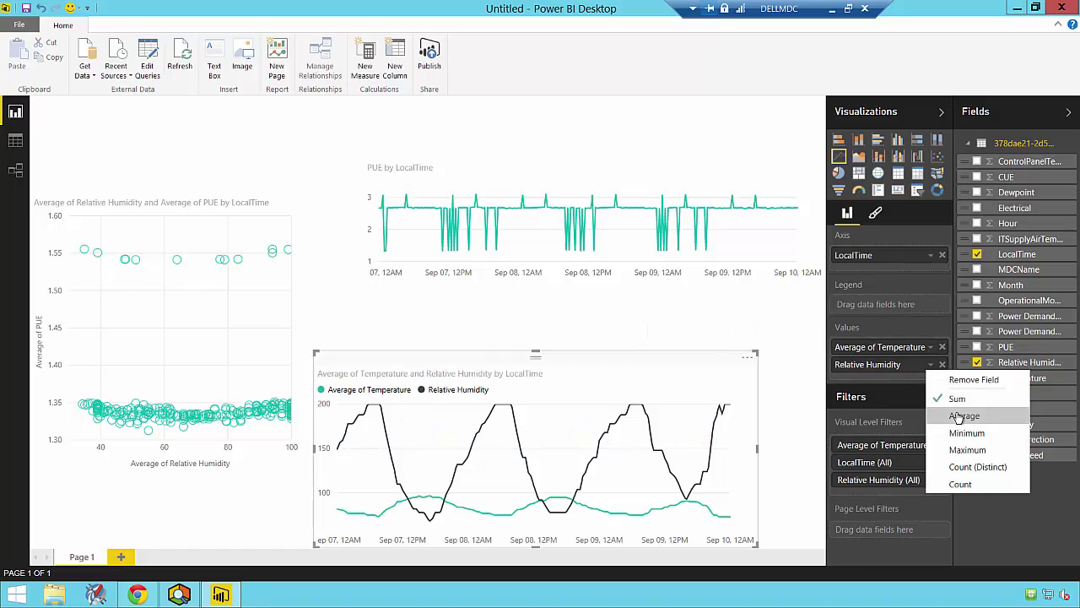